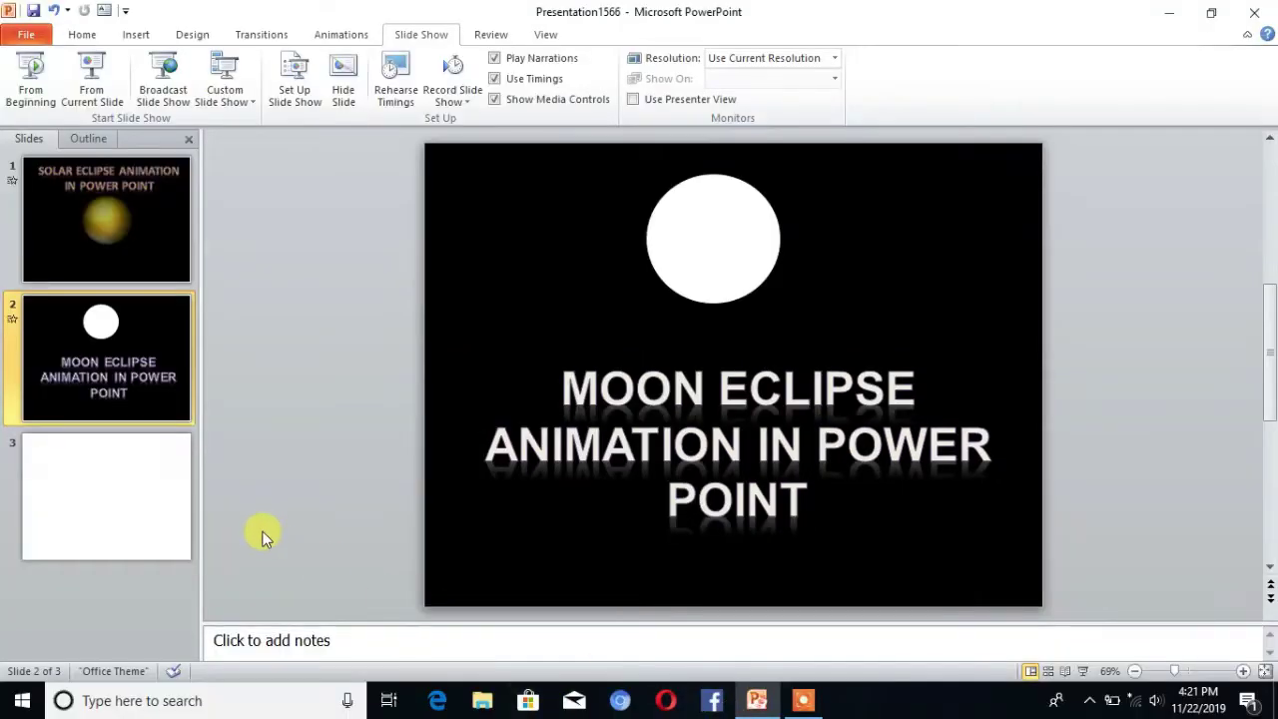
# Draw an oval circle in the upper middle of blank slide 3.
pyautogui.click(105, 513)
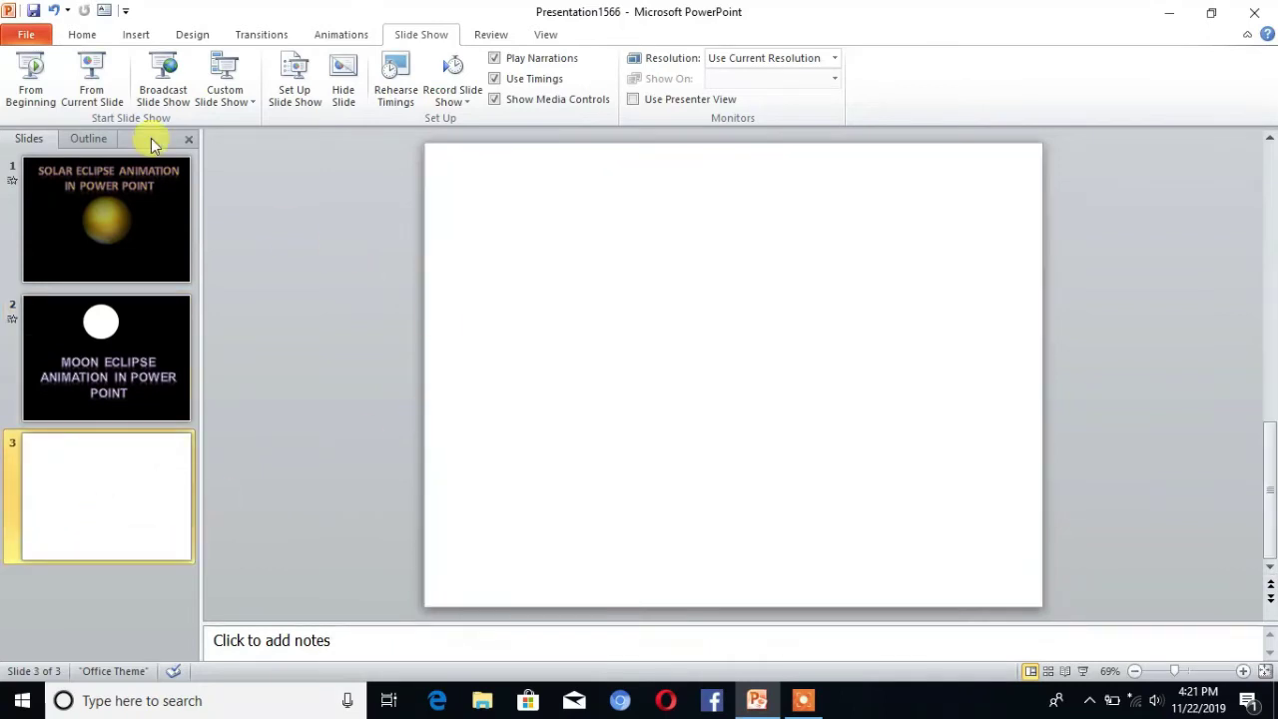
pyautogui.click(135, 35)
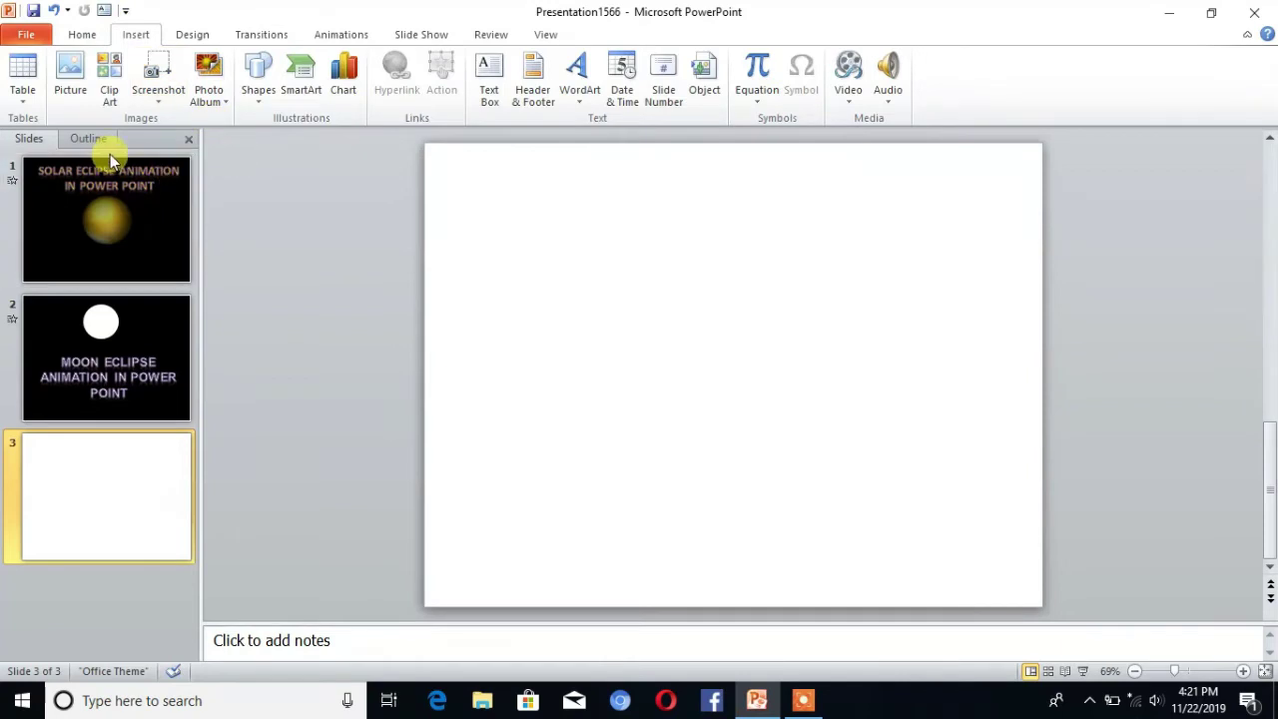
pyautogui.click(266, 99)
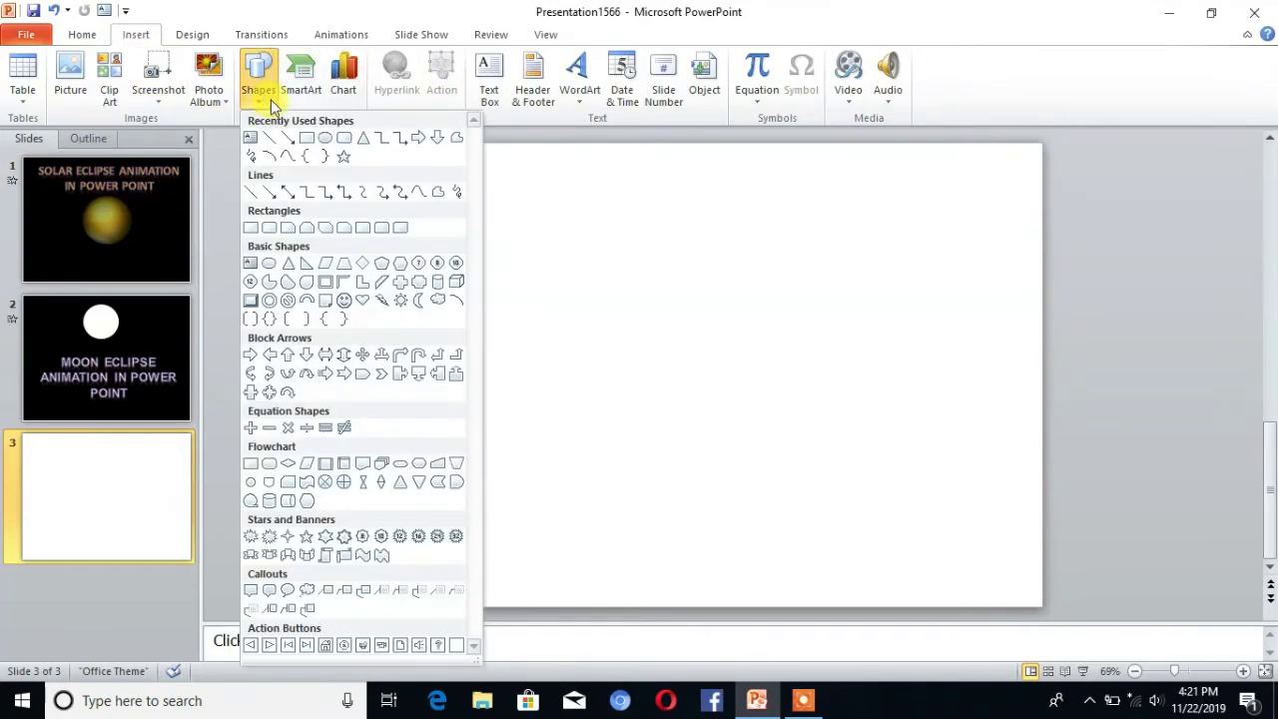
pyautogui.click(324, 137)
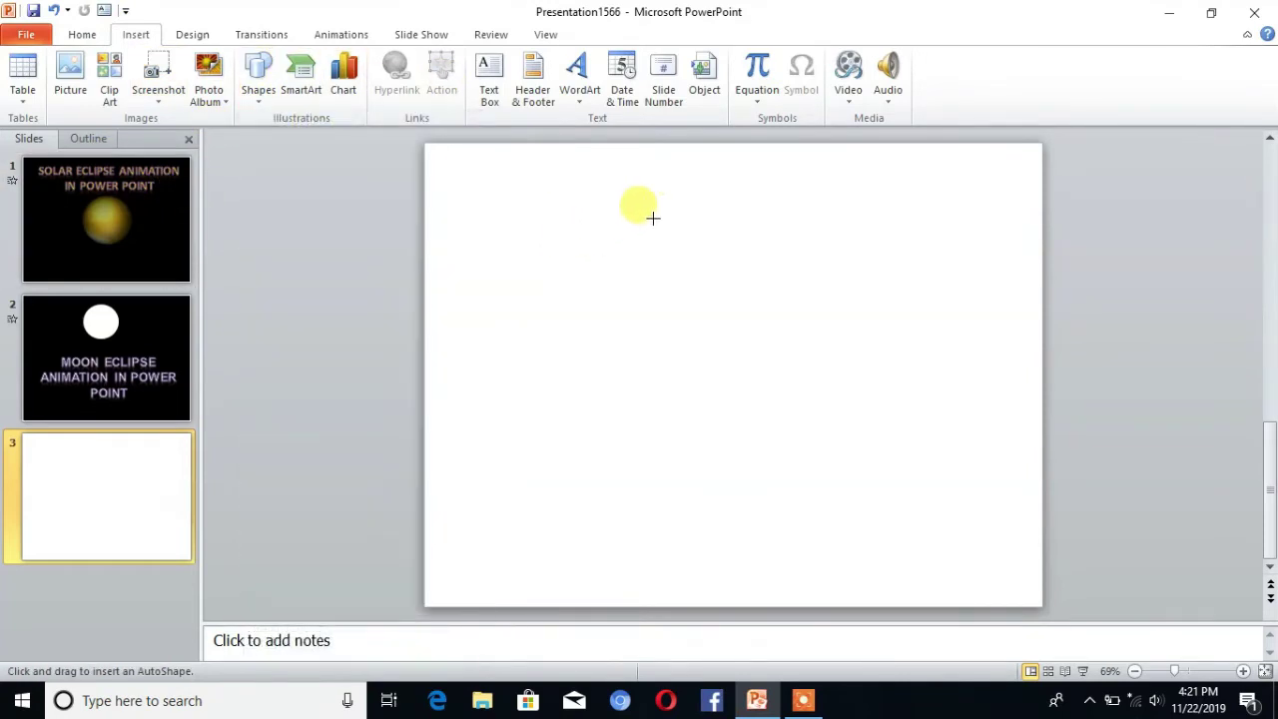
pyautogui.moveTo(650, 219); pyautogui.dragTo(800, 364)
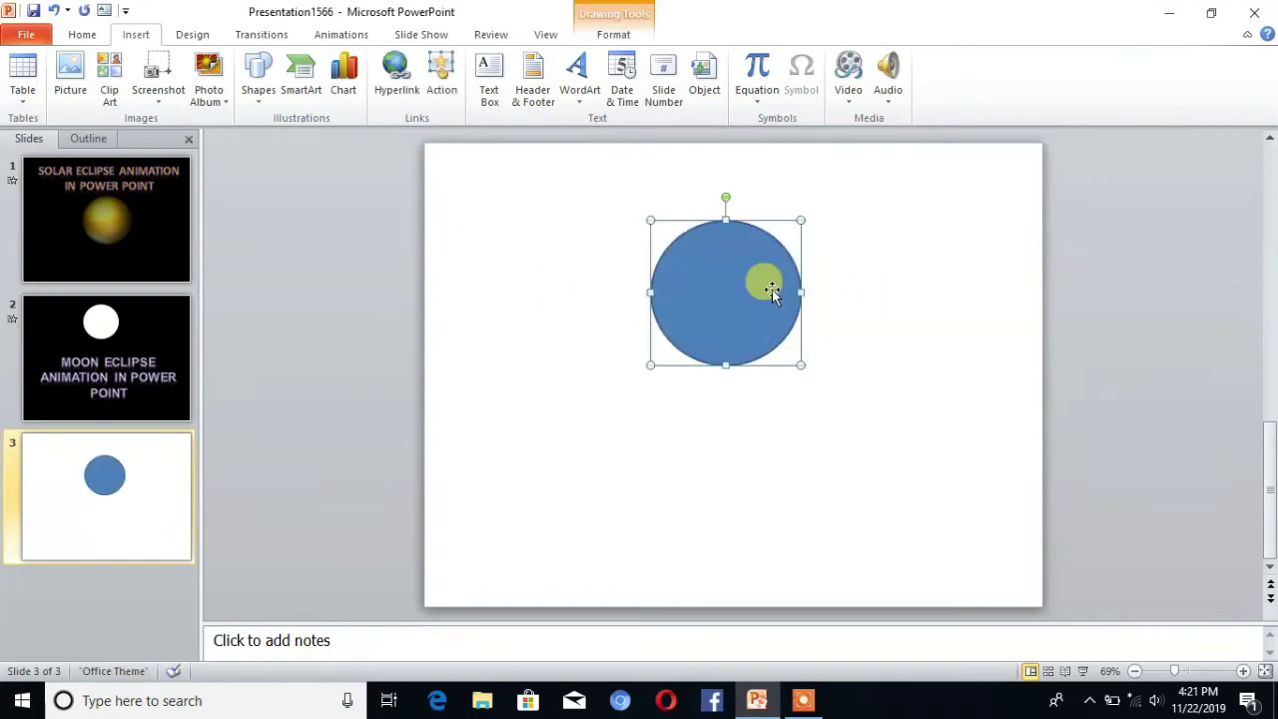
# Duplicate the circle, move the copy to the lower left and enlarge it slightly.
pyautogui.hotkey('ctrl', 'c')
pyautogui.hotkey('ctrl', 'v')
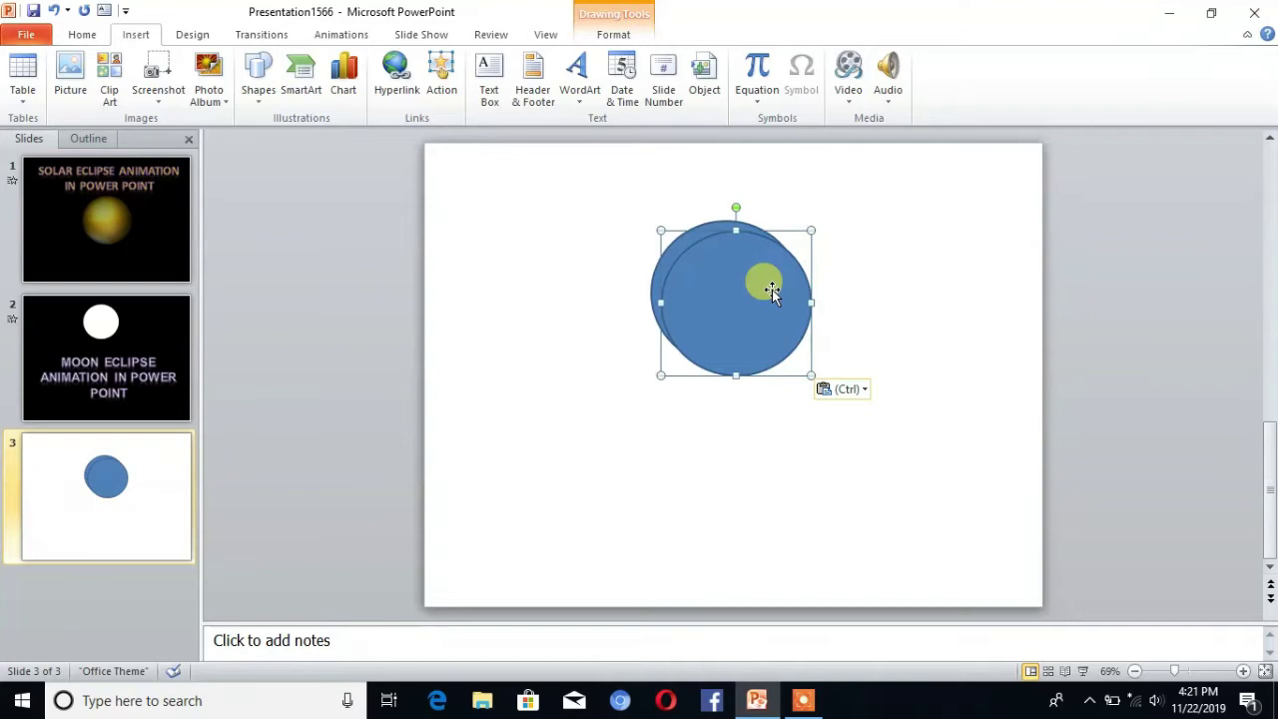
pyautogui.moveTo(772, 291); pyautogui.dragTo(601, 429)
pyautogui.moveTo(641, 512); pyautogui.dragTo(662, 532)
pyautogui.moveTo(572, 454); pyautogui.dragTo(569, 441)
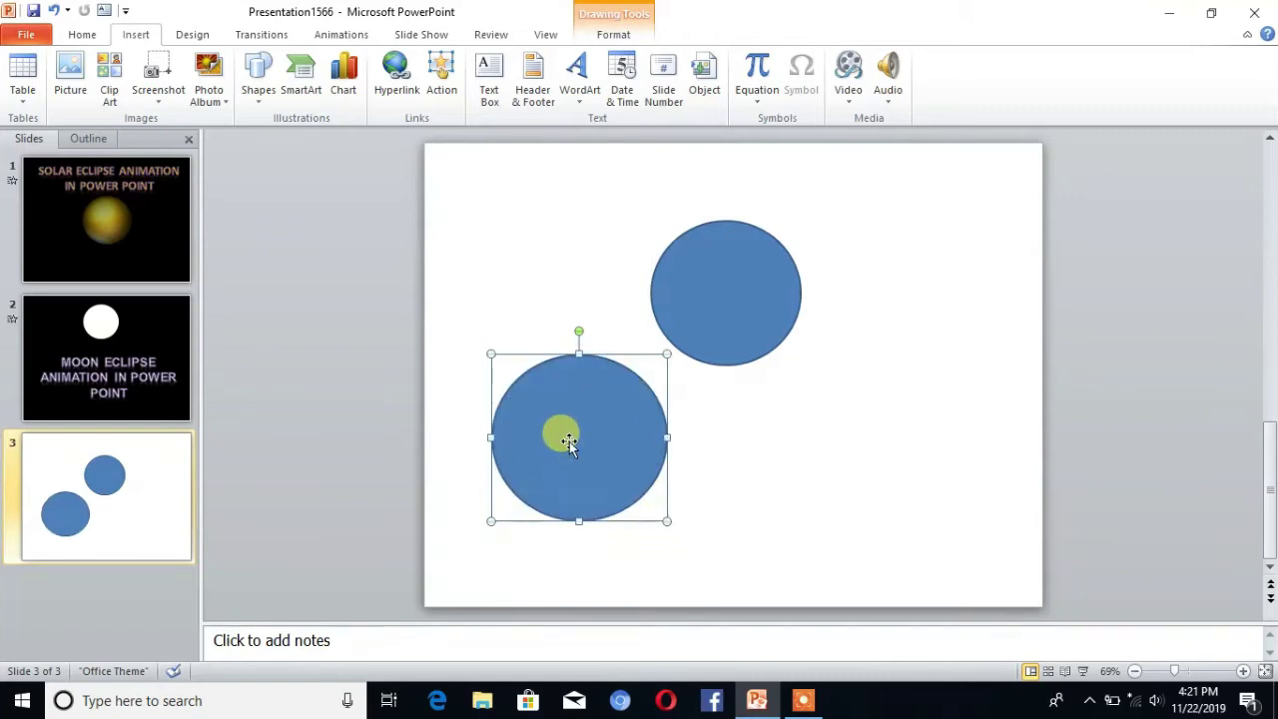
# Fill the larger lower-left circle black and give it No Outline.
pyautogui.click(602, 38)
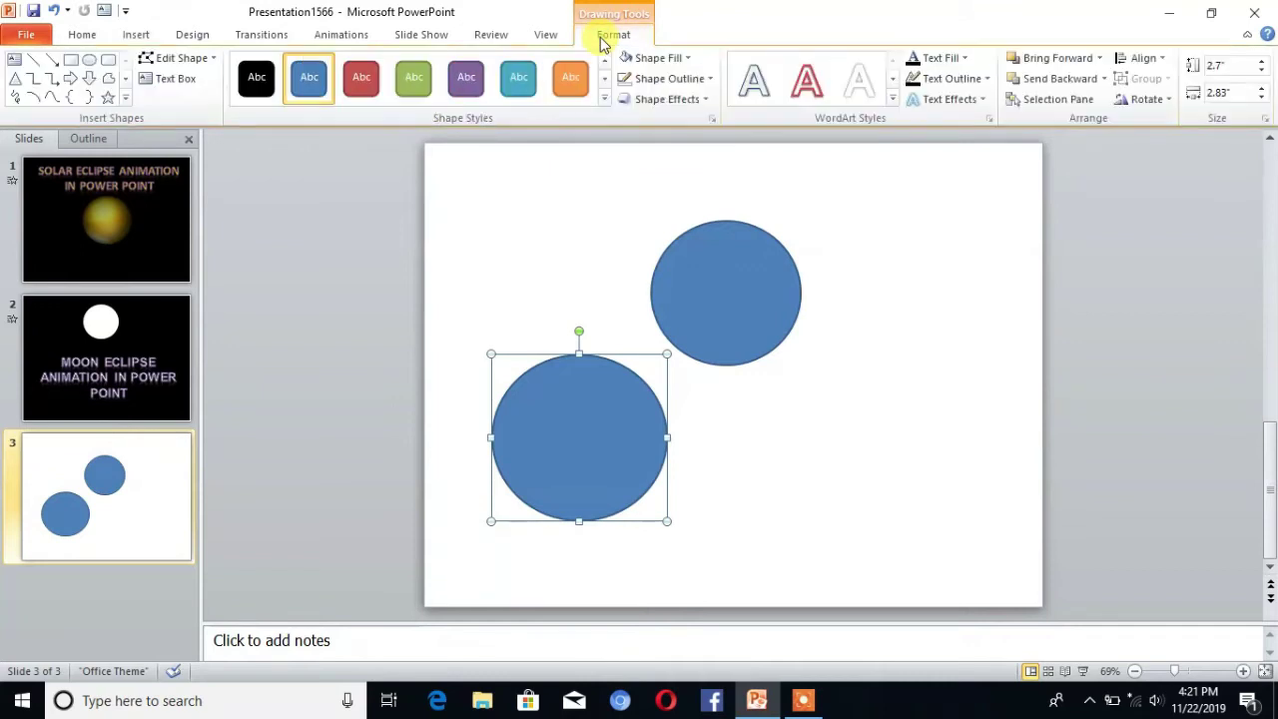
pyautogui.click(675, 59)
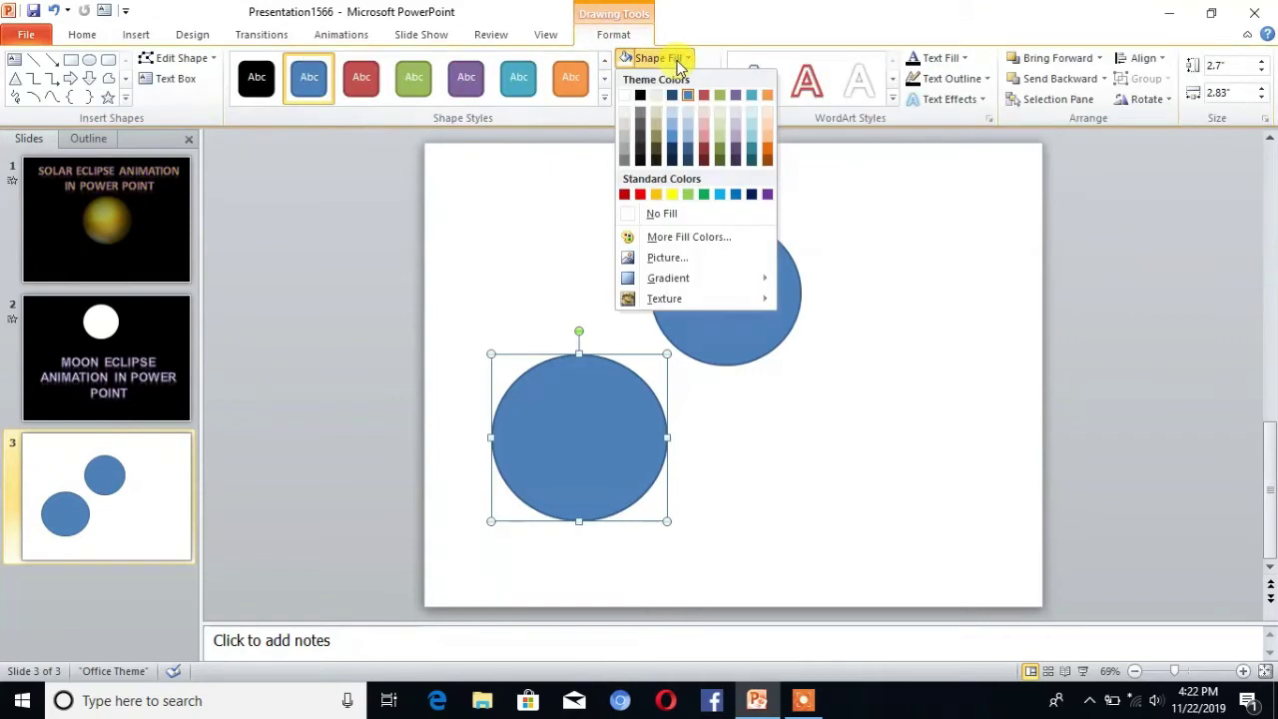
pyautogui.click(637, 93)
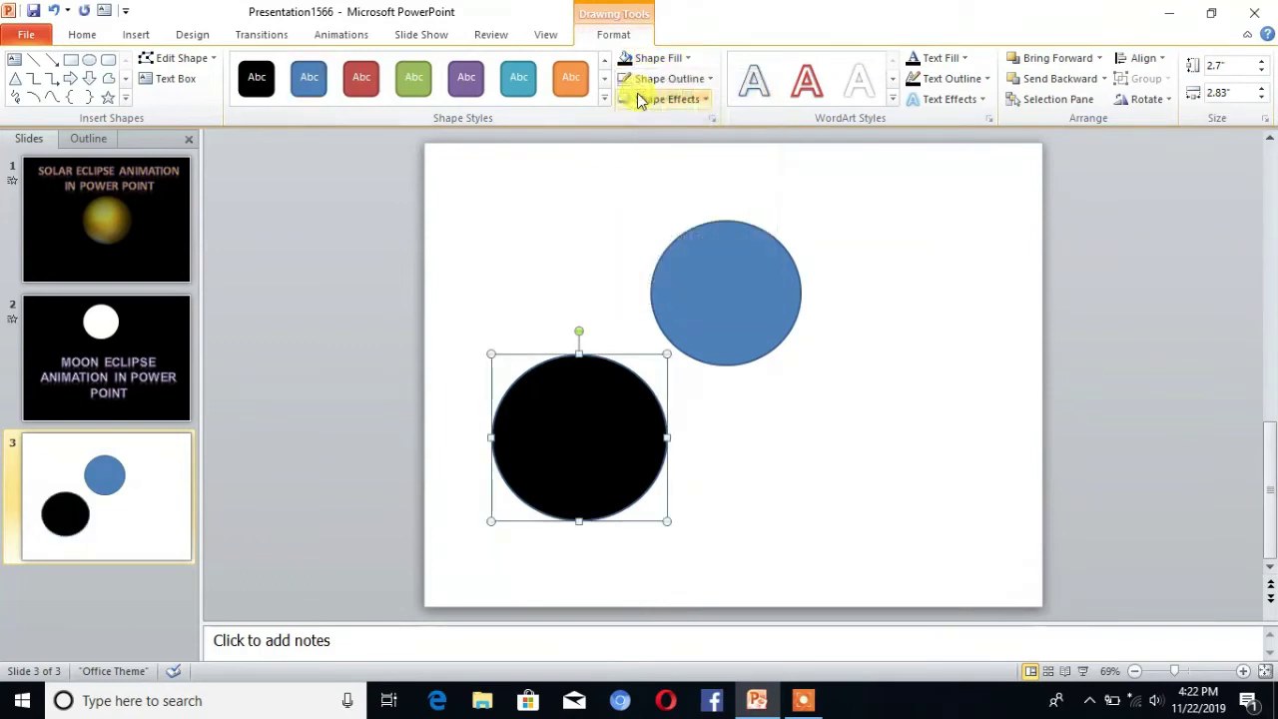
pyautogui.click(700, 80)
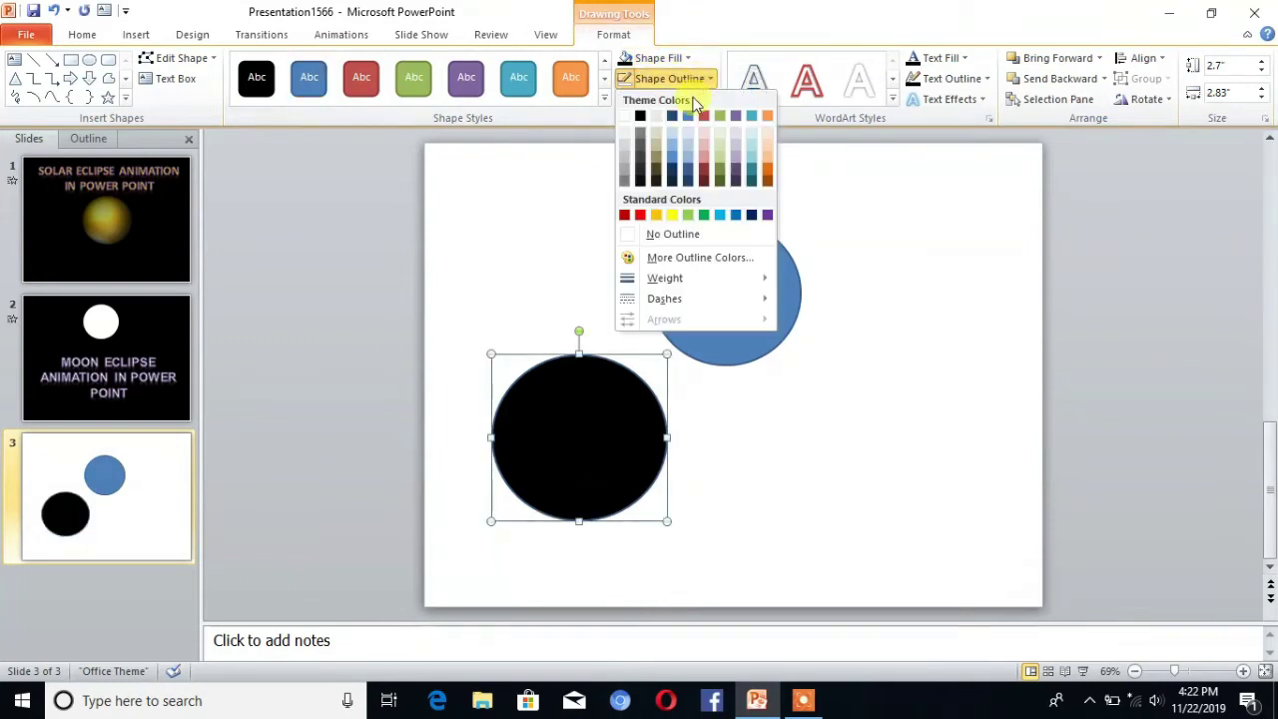
pyautogui.click(649, 235)
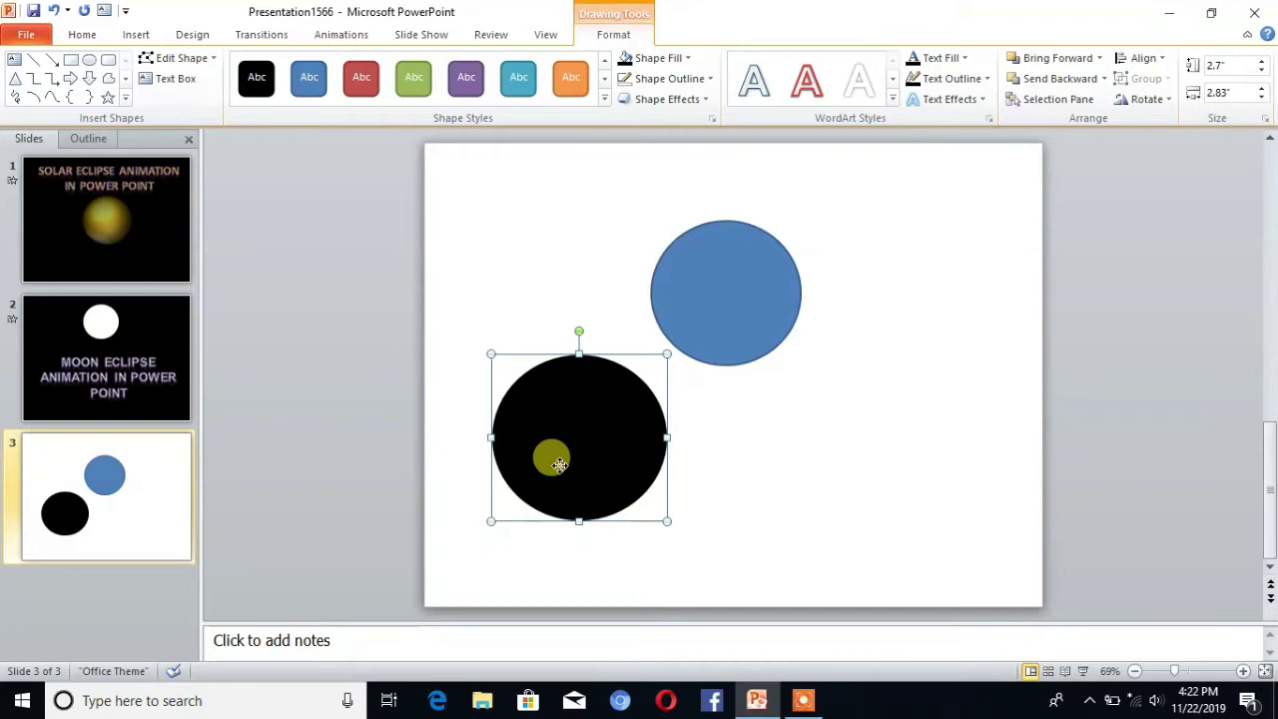
# Set the black circle's fill transparency to 6% in Format Shape.
pyautogui.rightClick(559, 464)
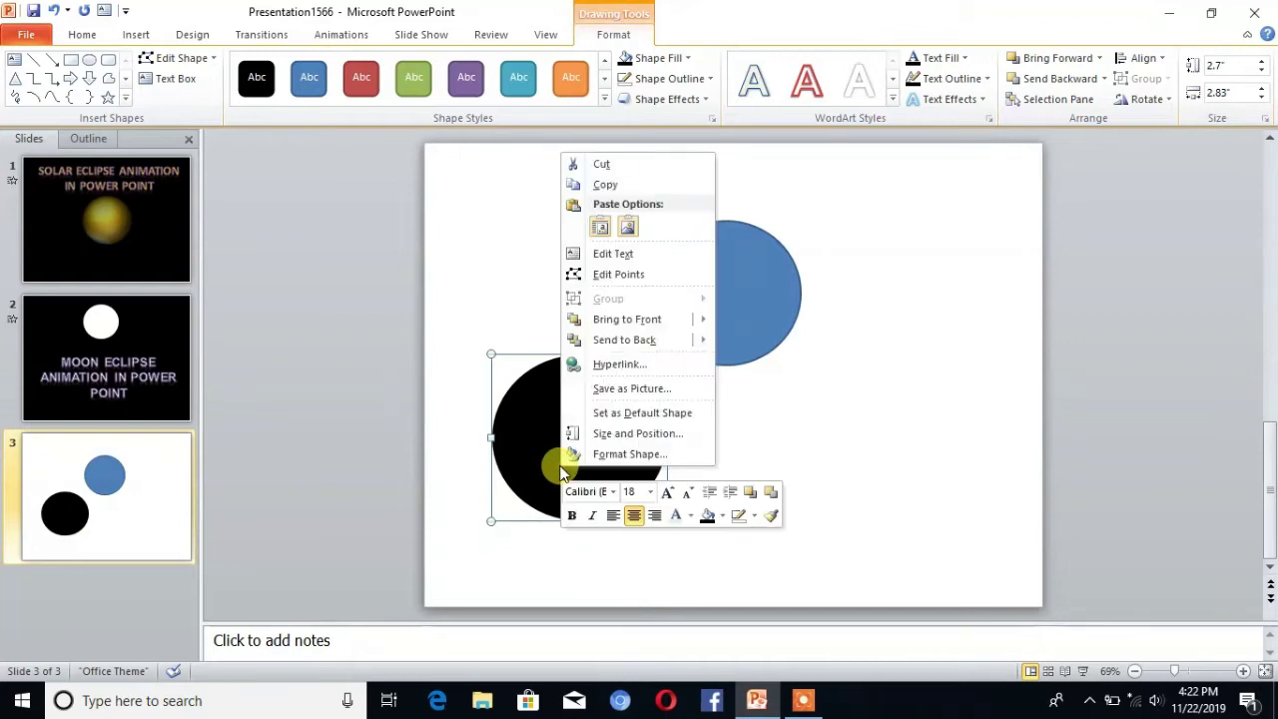
pyautogui.click(623, 456)
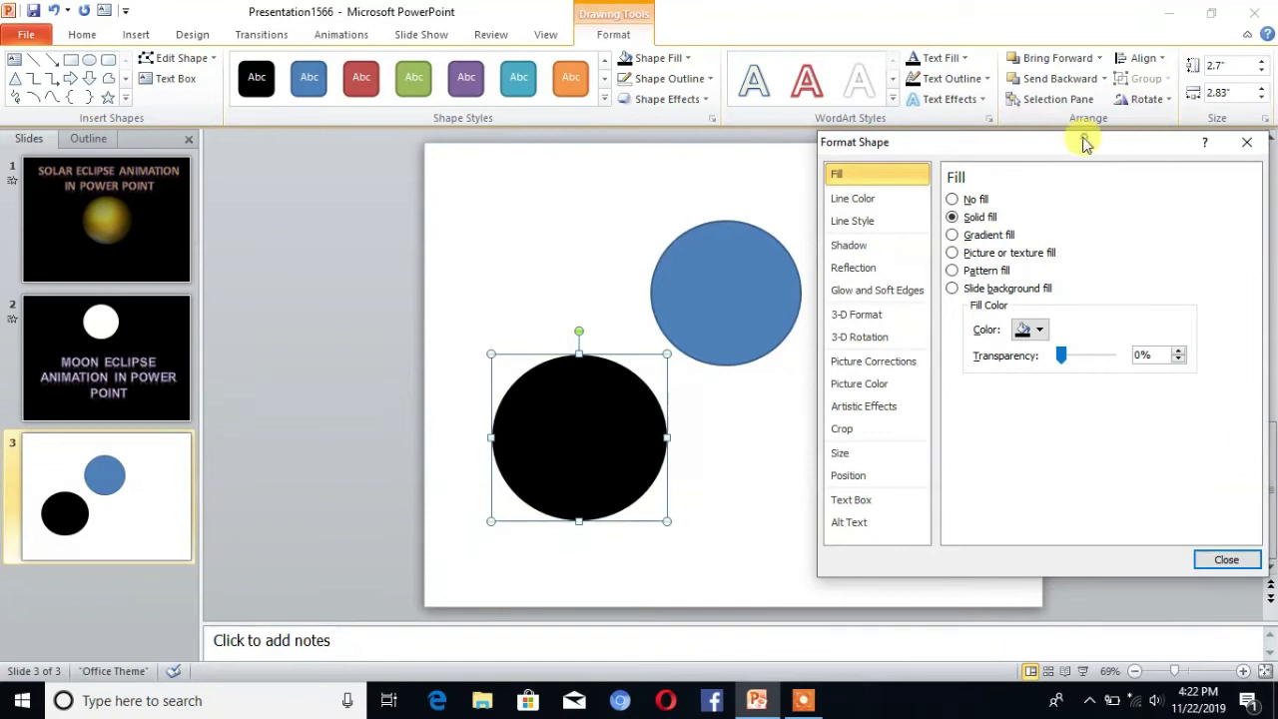
pyautogui.moveTo(1085, 144); pyautogui.dragTo(1076, 141)
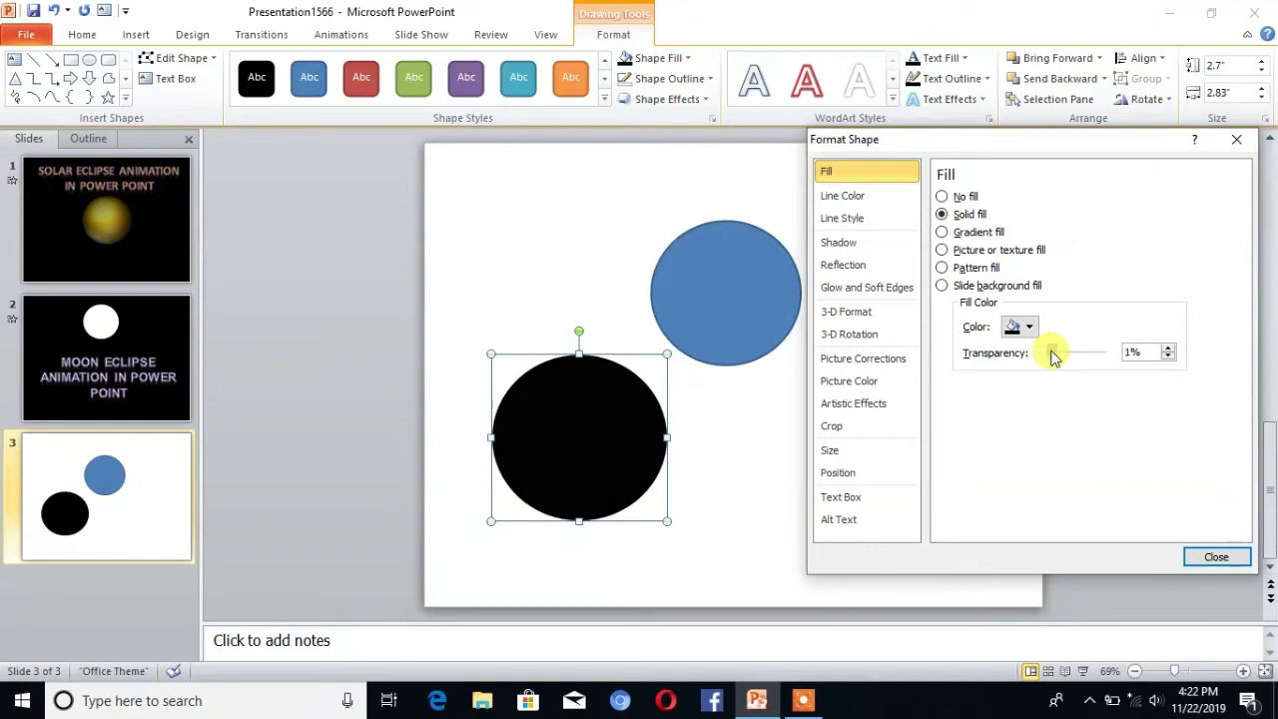
pyautogui.moveTo(1052, 356); pyautogui.dragTo(1055, 358)
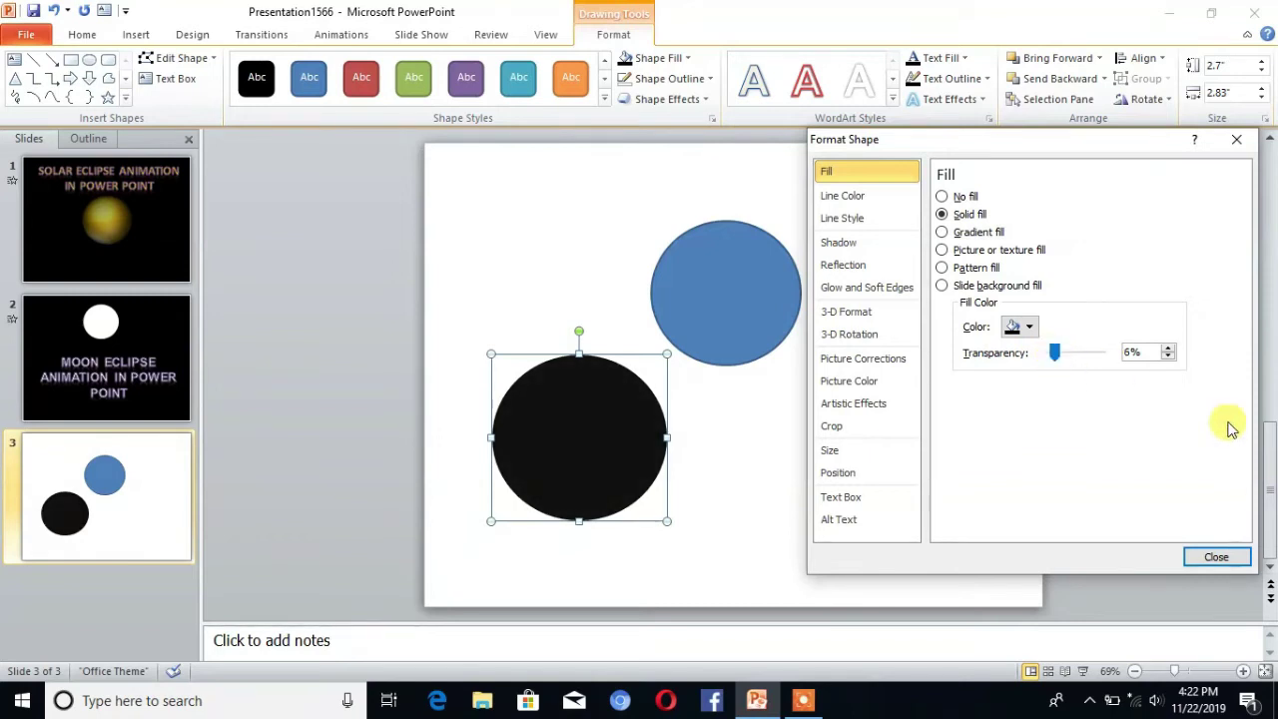
# Give the black circle a shadow: 111% size, 29 pt blur, 57% transparency.
pyautogui.click(838, 242)
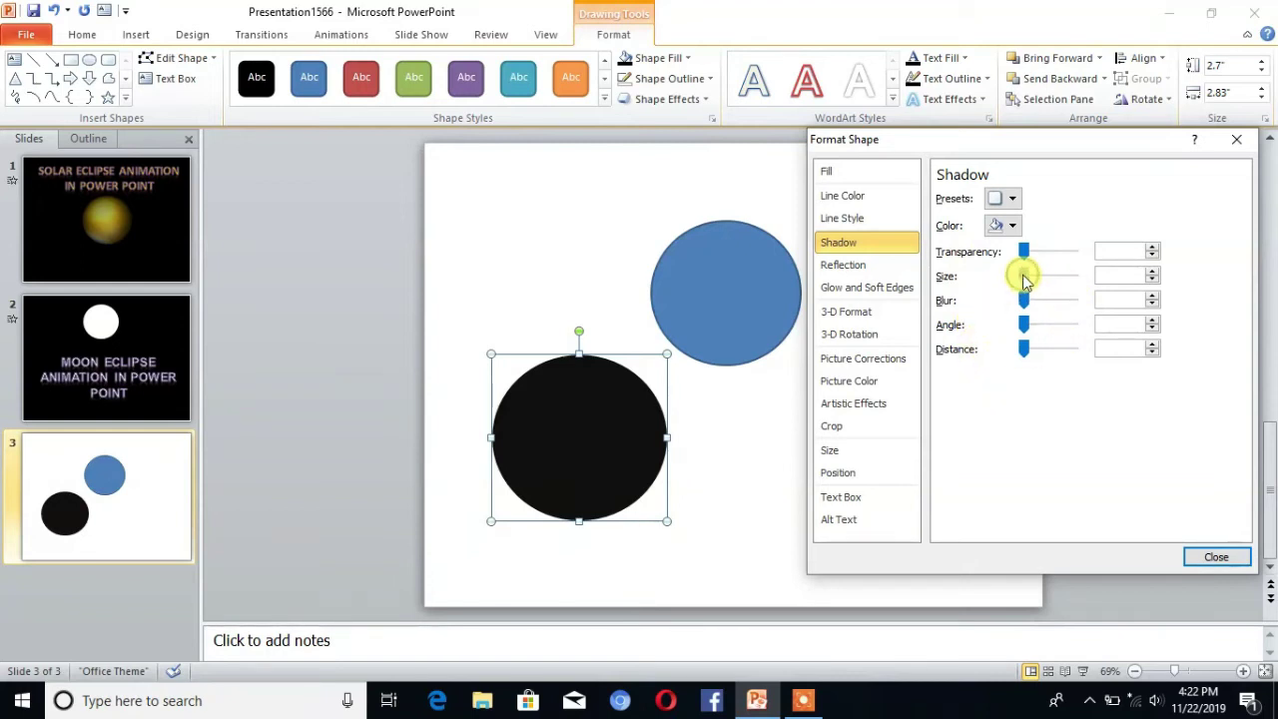
pyautogui.moveTo(1024, 279)
pyautogui.mouseDown()
pyautogui.moveTo(1061, 280)
pyautogui.moveTo(1021, 298)
pyautogui.moveTo(1033, 301)
pyautogui.mouseUp()
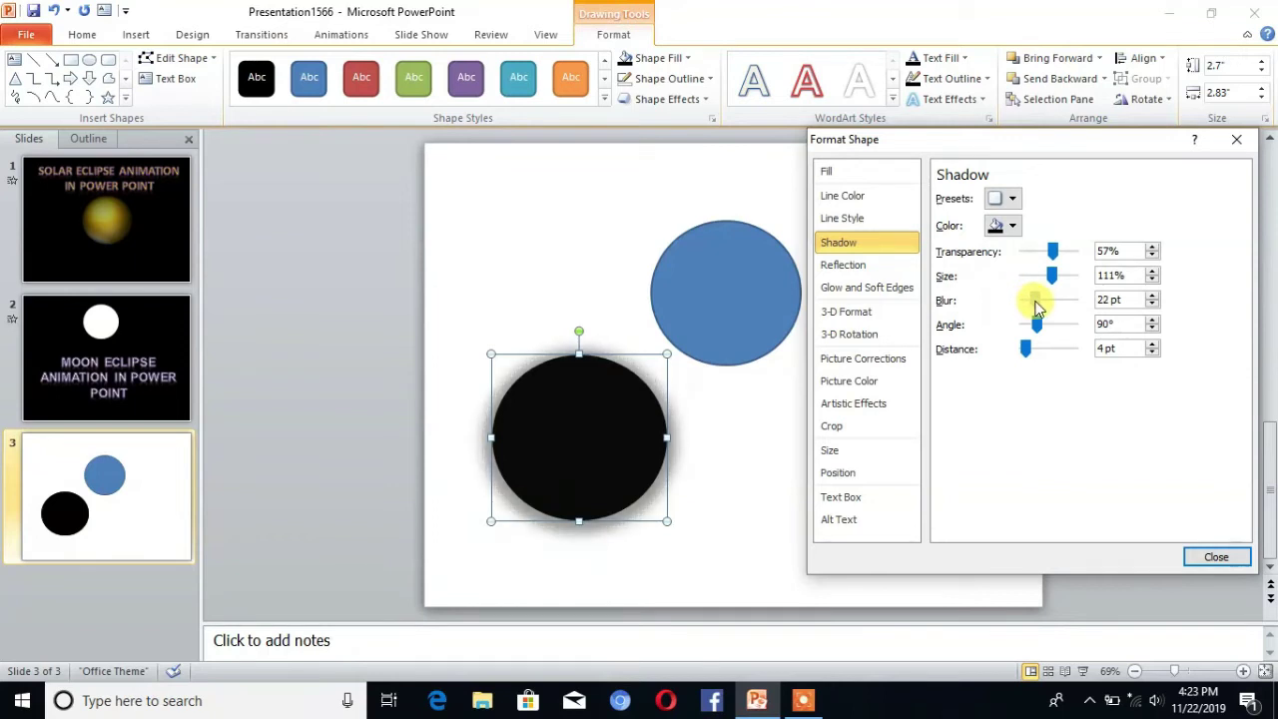
pyautogui.moveTo(1037, 300); pyautogui.dragTo(1036, 305)
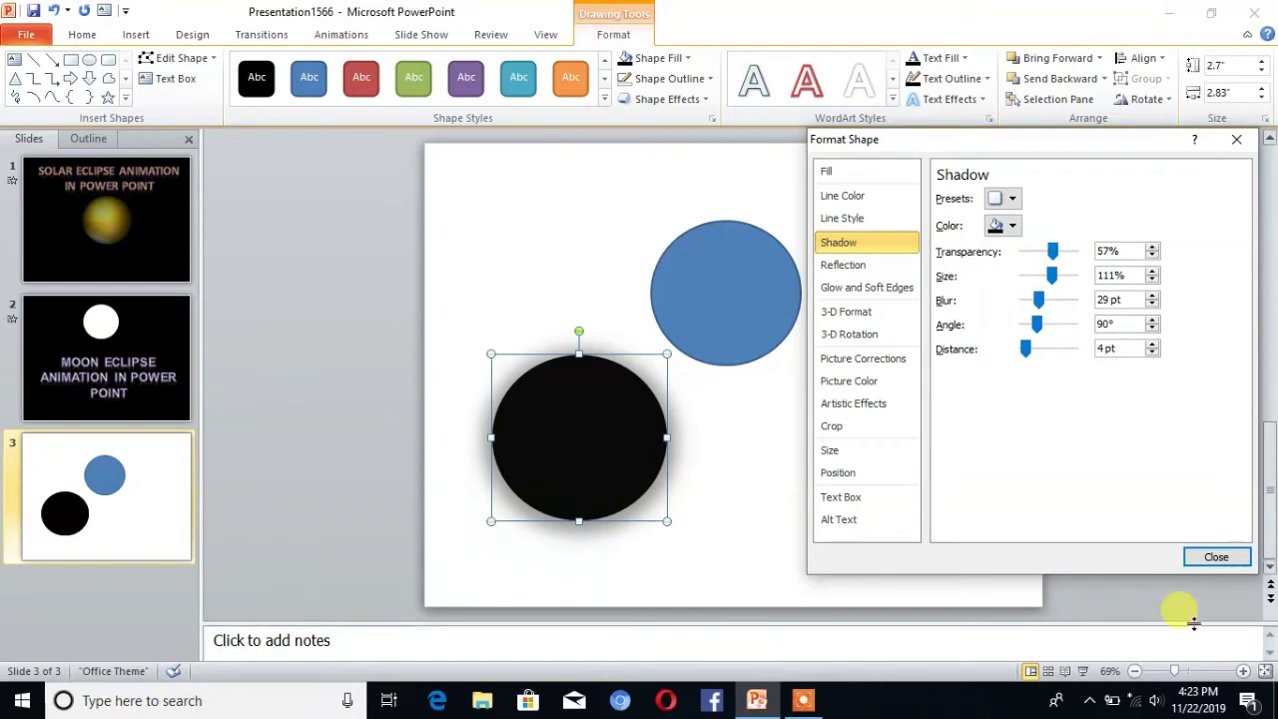
pyautogui.click(1216, 558)
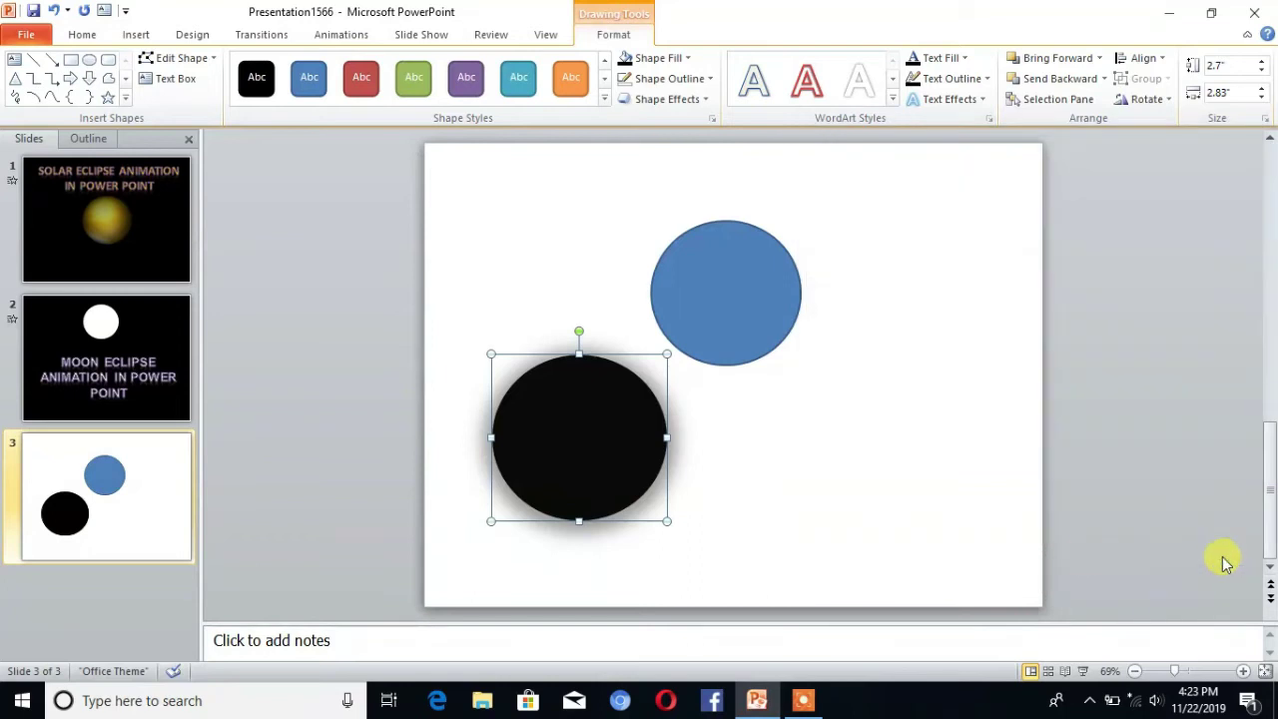
# Fill slide 3's background solid black, then select the blue circle.
pyautogui.click(890, 322)
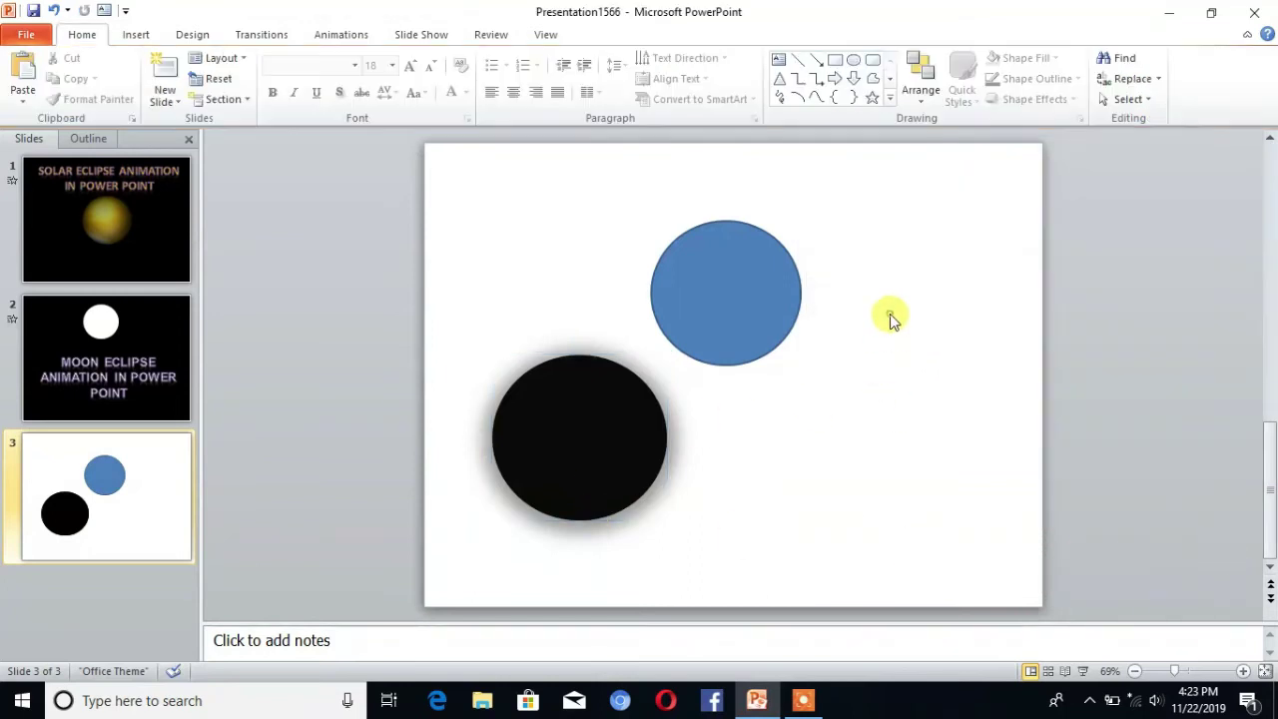
pyautogui.rightClick(890, 314)
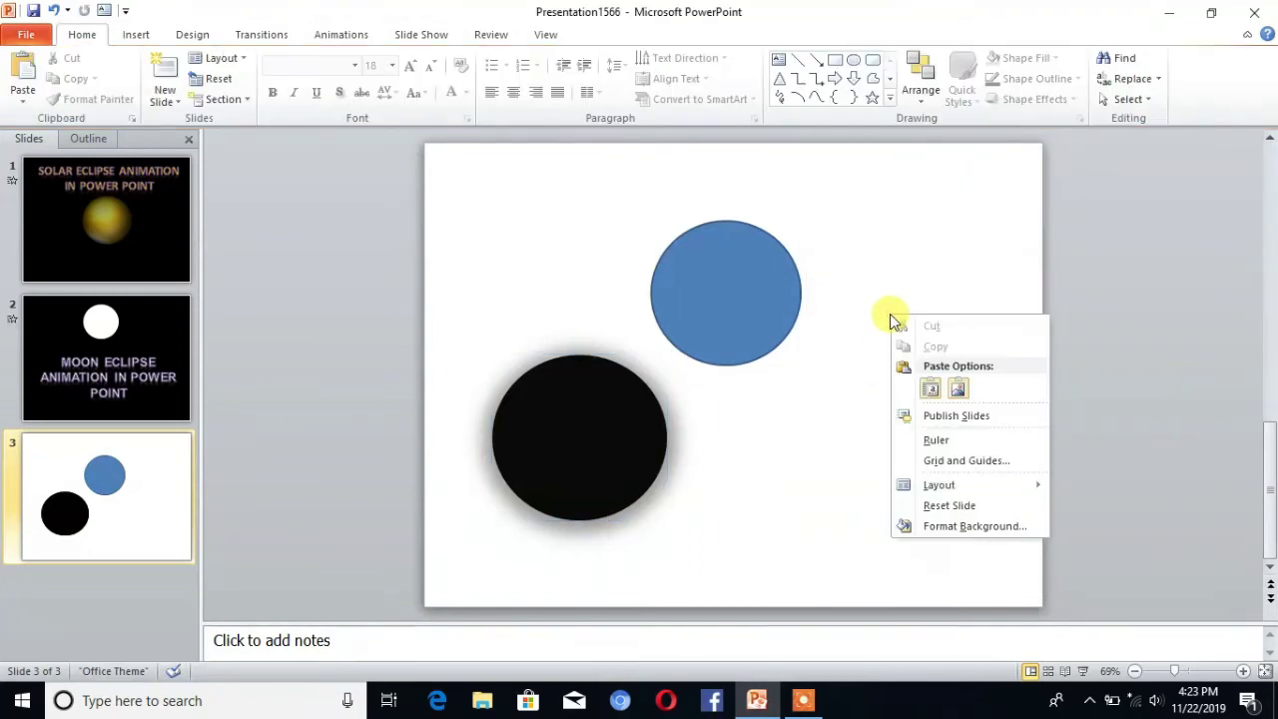
pyautogui.click(934, 524)
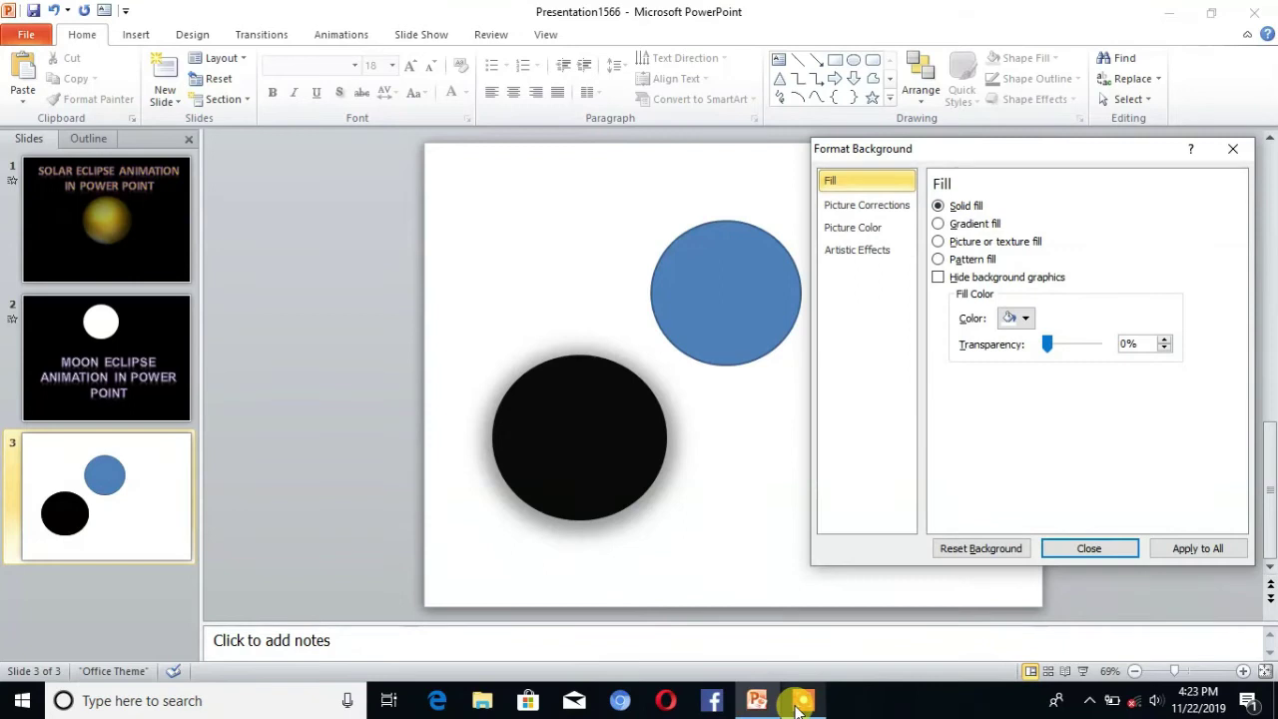
pyautogui.click(799, 703)
pyautogui.click(659, 671)
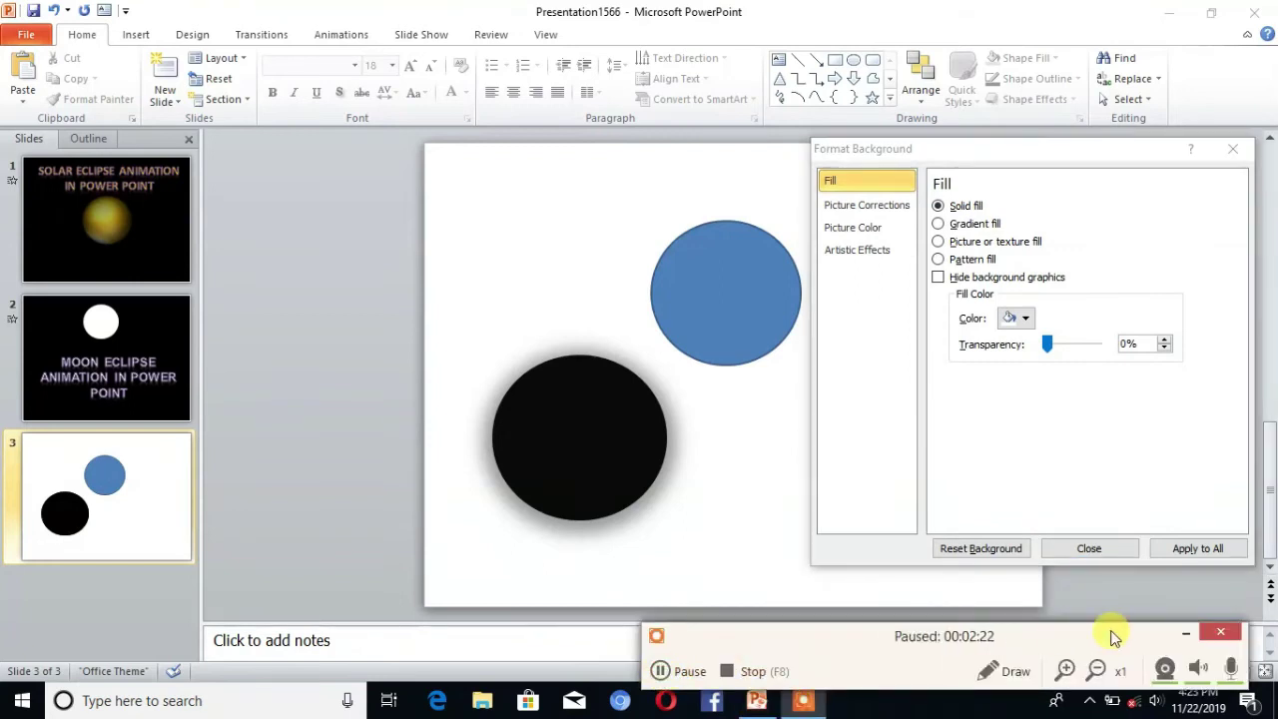
pyautogui.press('F7')
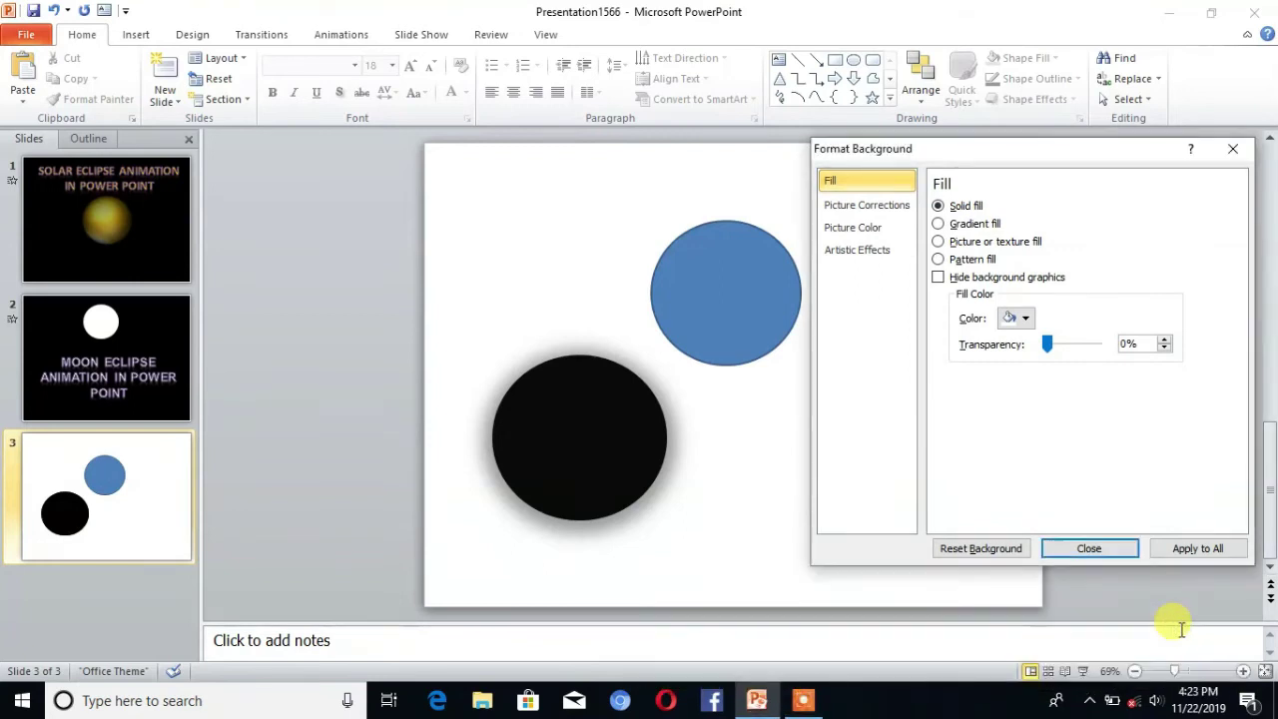
pyautogui.click(1022, 321)
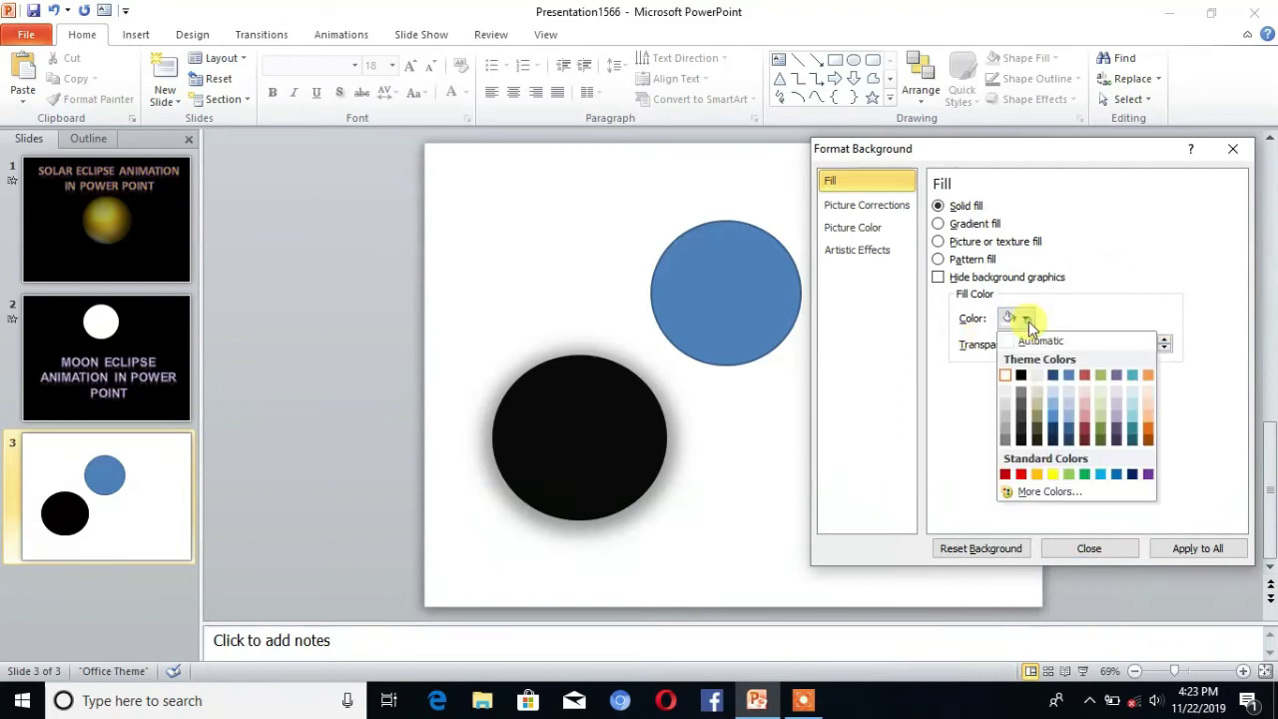
pyautogui.click(1020, 375)
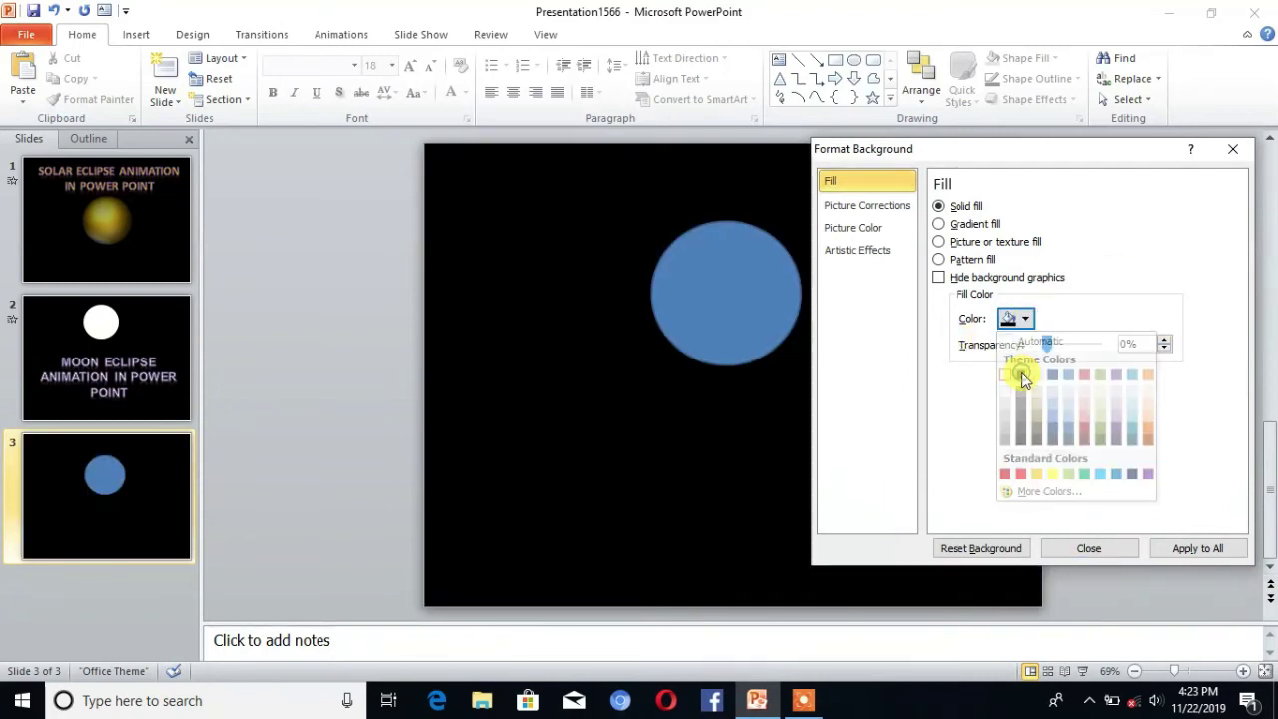
pyautogui.click(1089, 549)
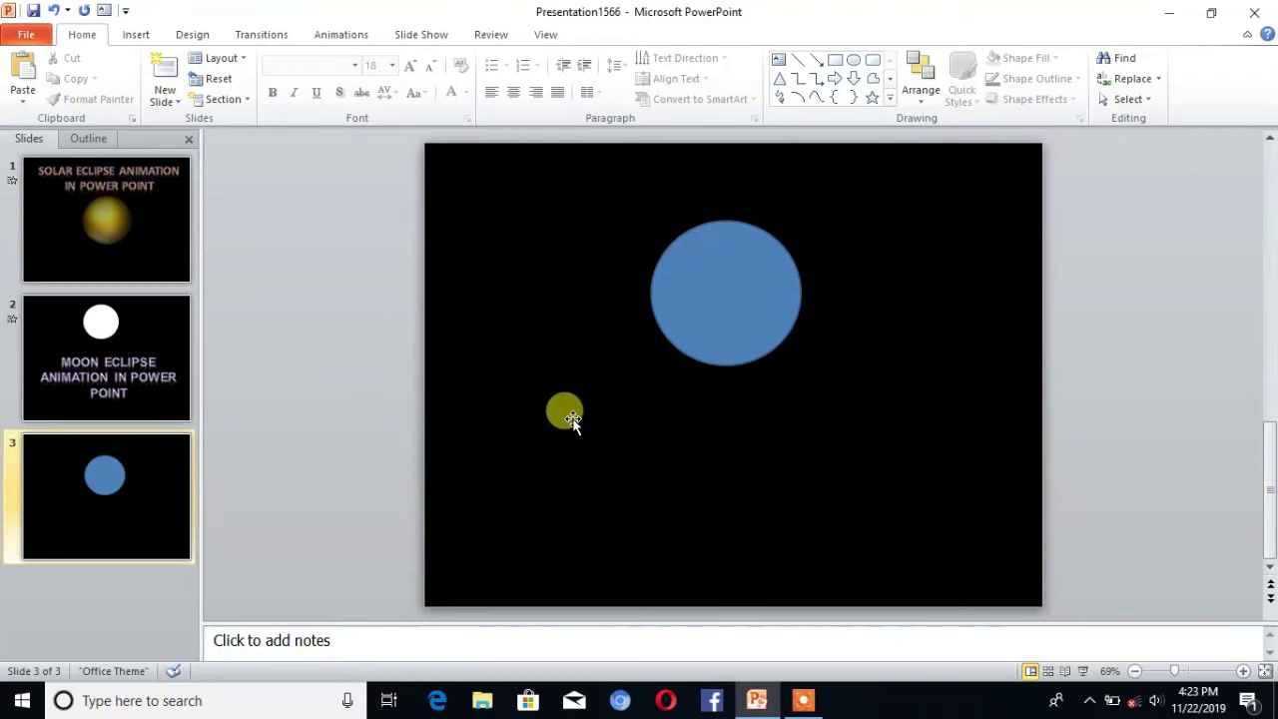
pyautogui.click(575, 421)
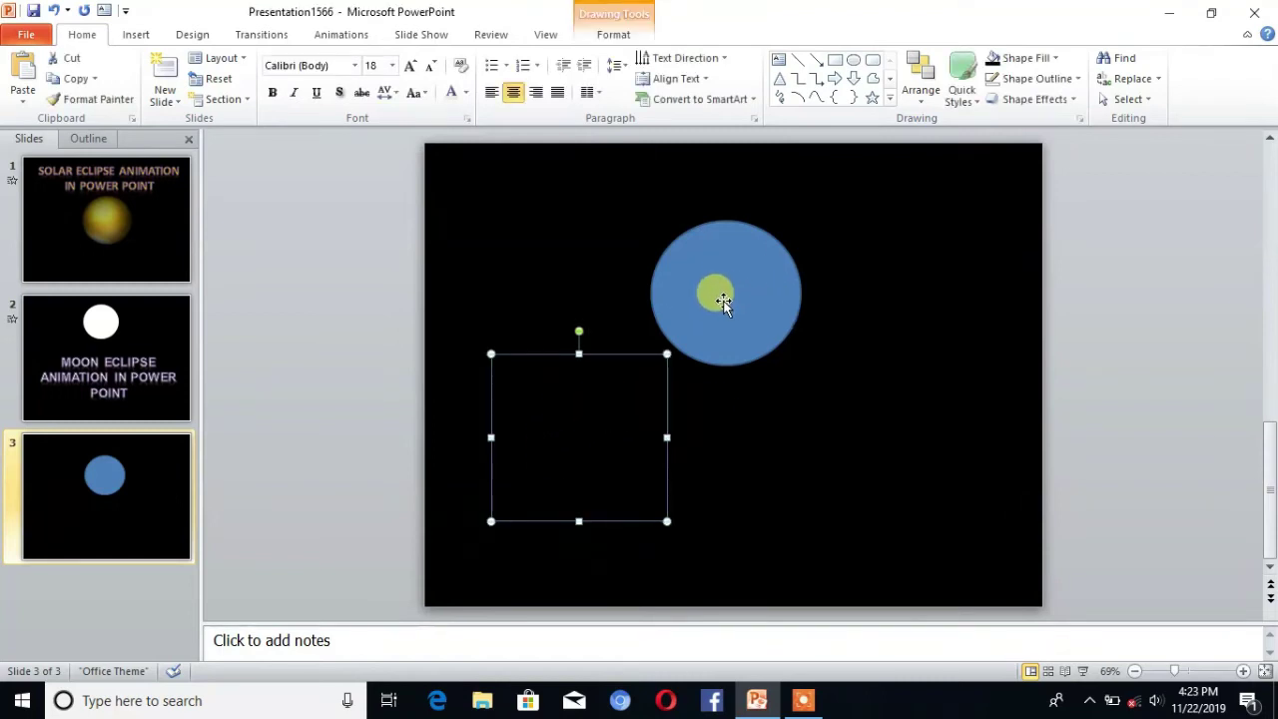
pyautogui.click(725, 303)
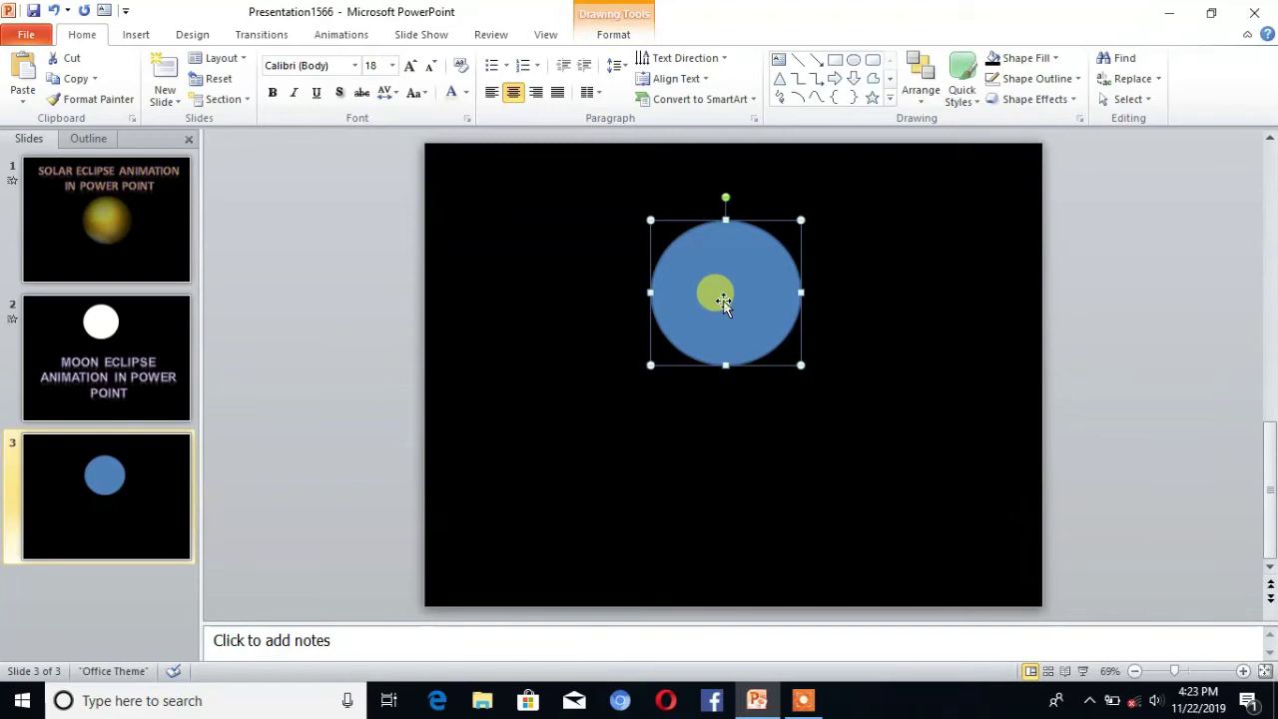
# Fill the upper-right circle white and give it No Outline.
pyautogui.click(611, 36)
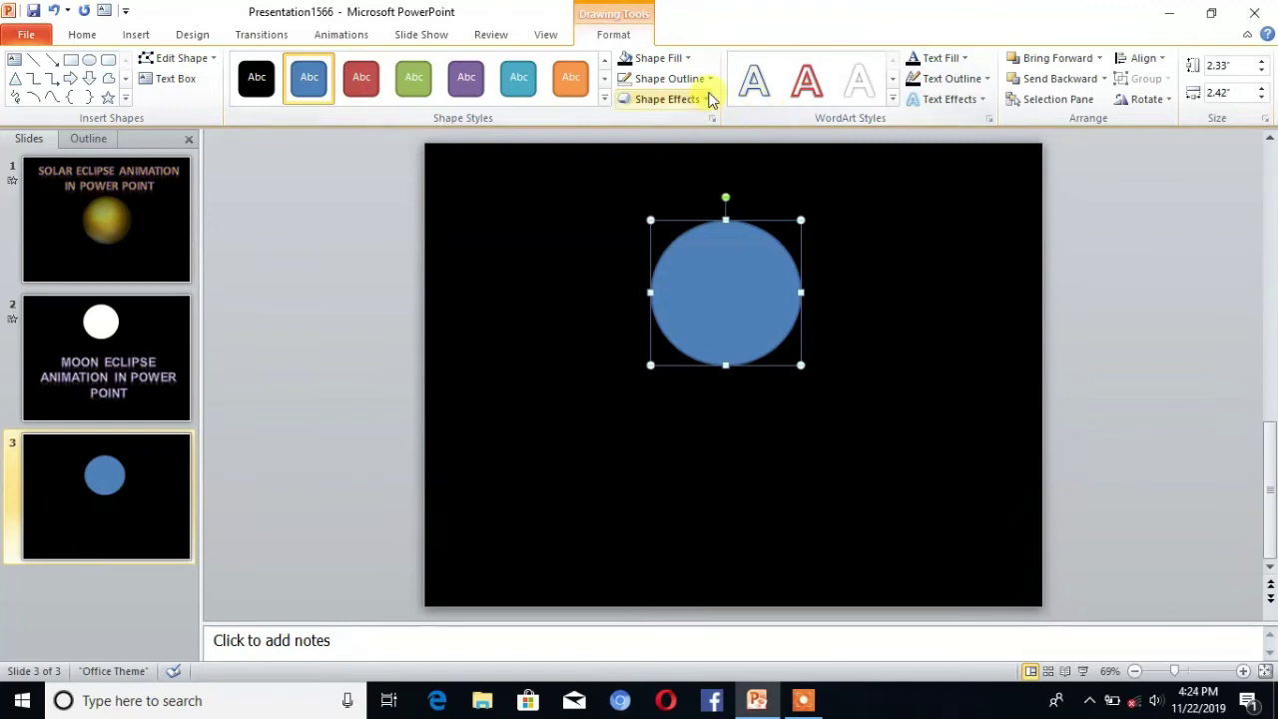
pyautogui.click(689, 59)
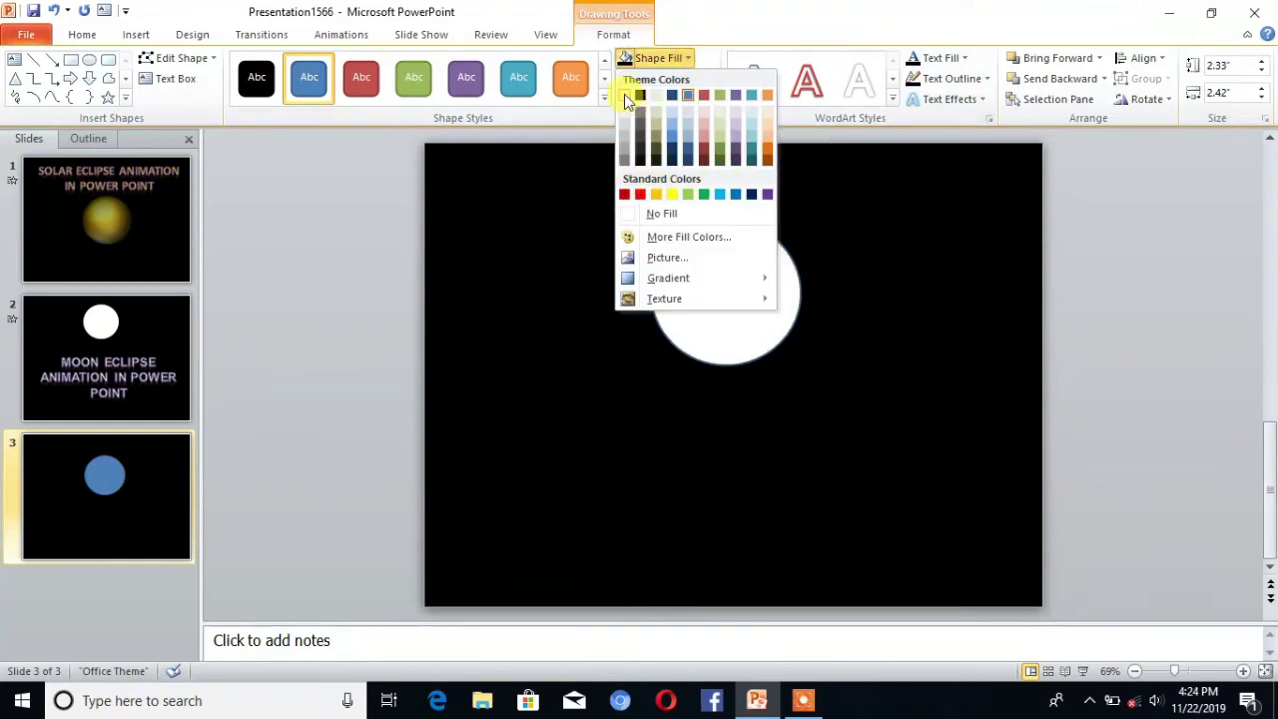
pyautogui.click(623, 94)
pyautogui.click(692, 80)
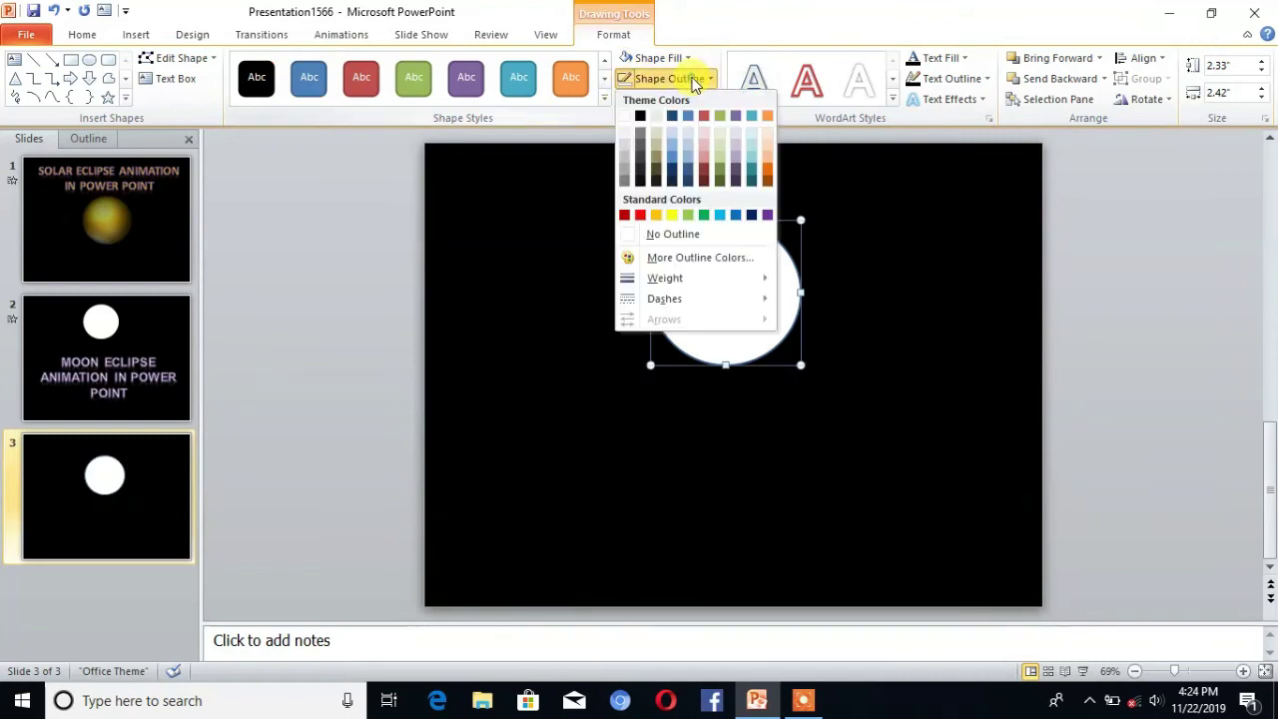
pyautogui.click(671, 235)
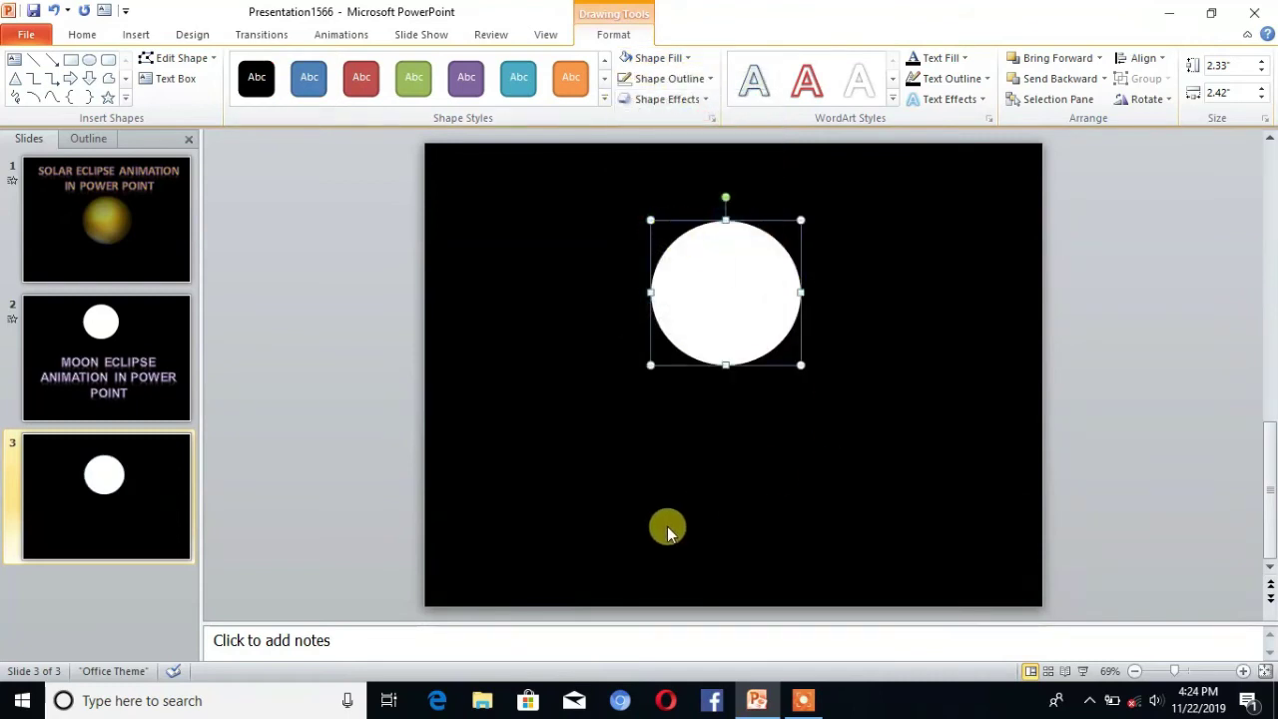
# Apply an Arcs motion path animation to the hidden black circle.
pyautogui.click(580, 430)
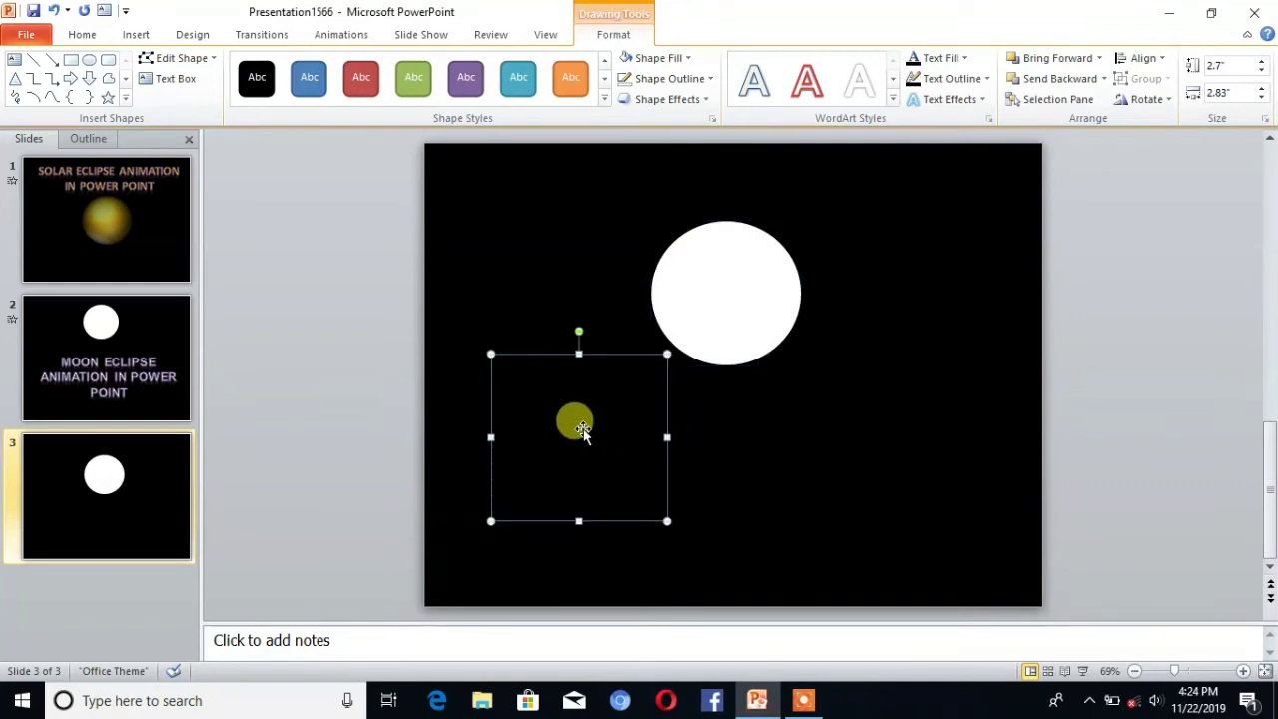
pyautogui.click(342, 35)
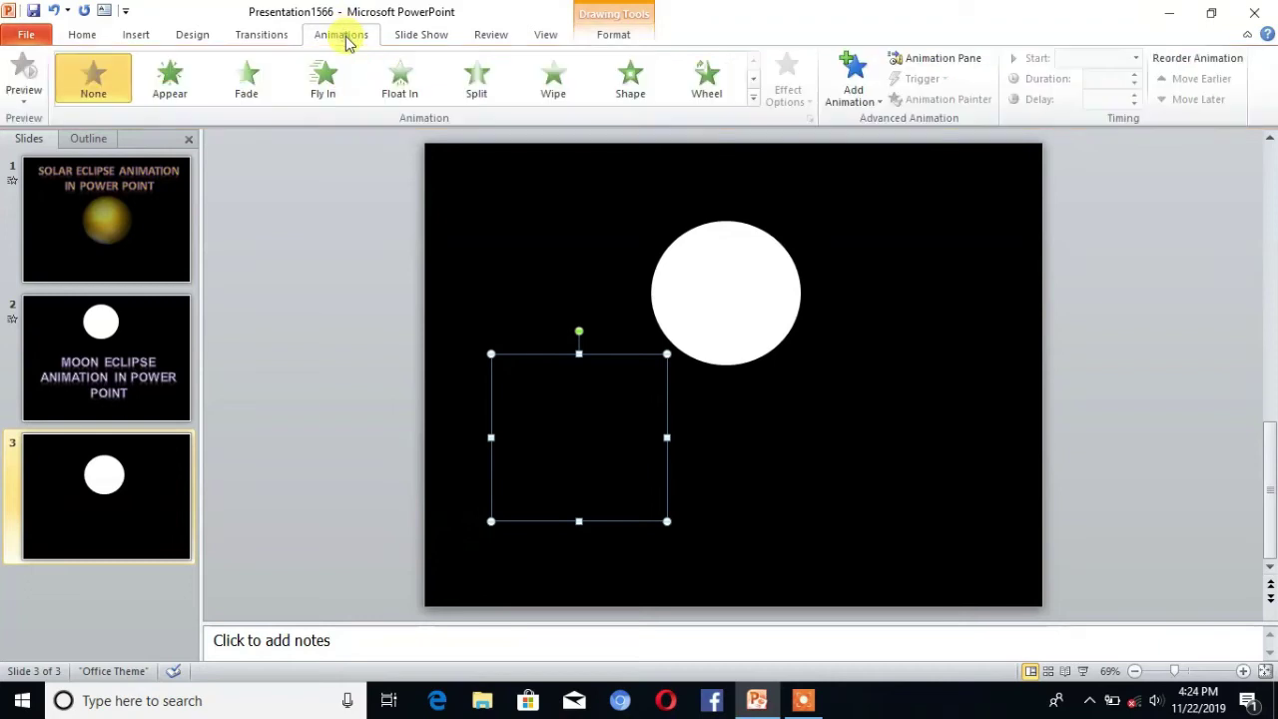
pyautogui.click(877, 104)
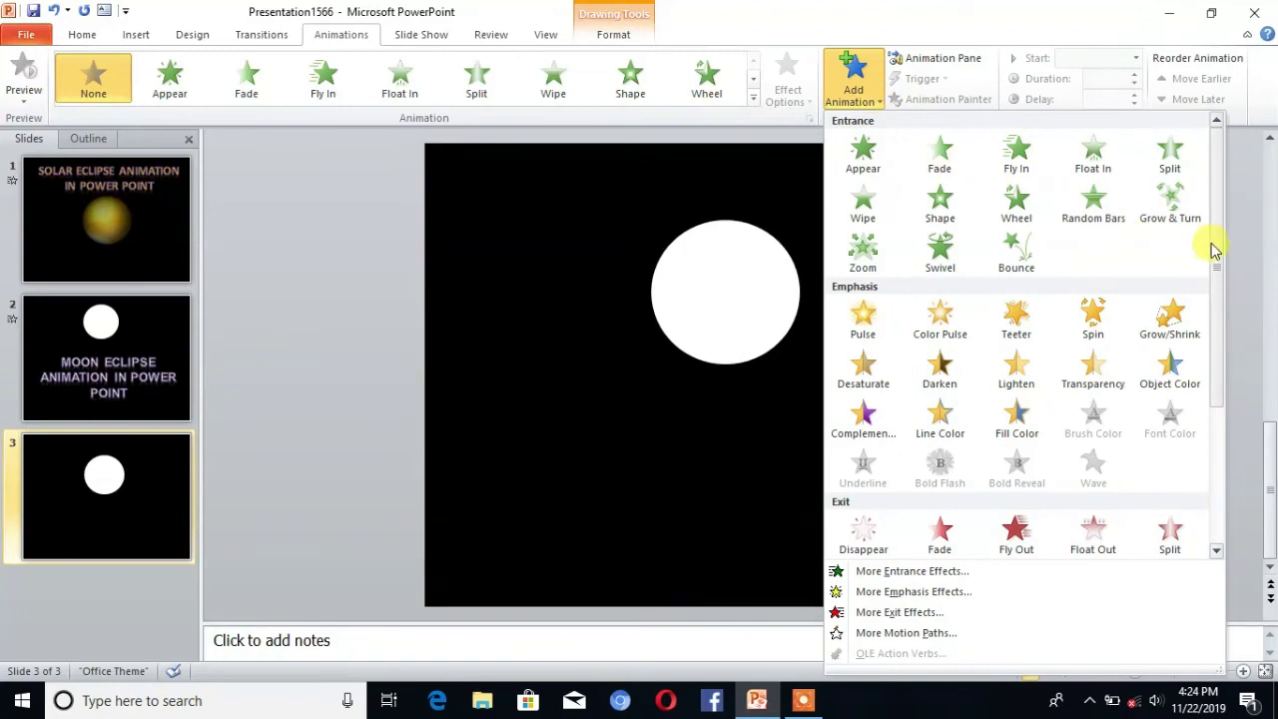
pyautogui.scroll(-4, 1214, 249)
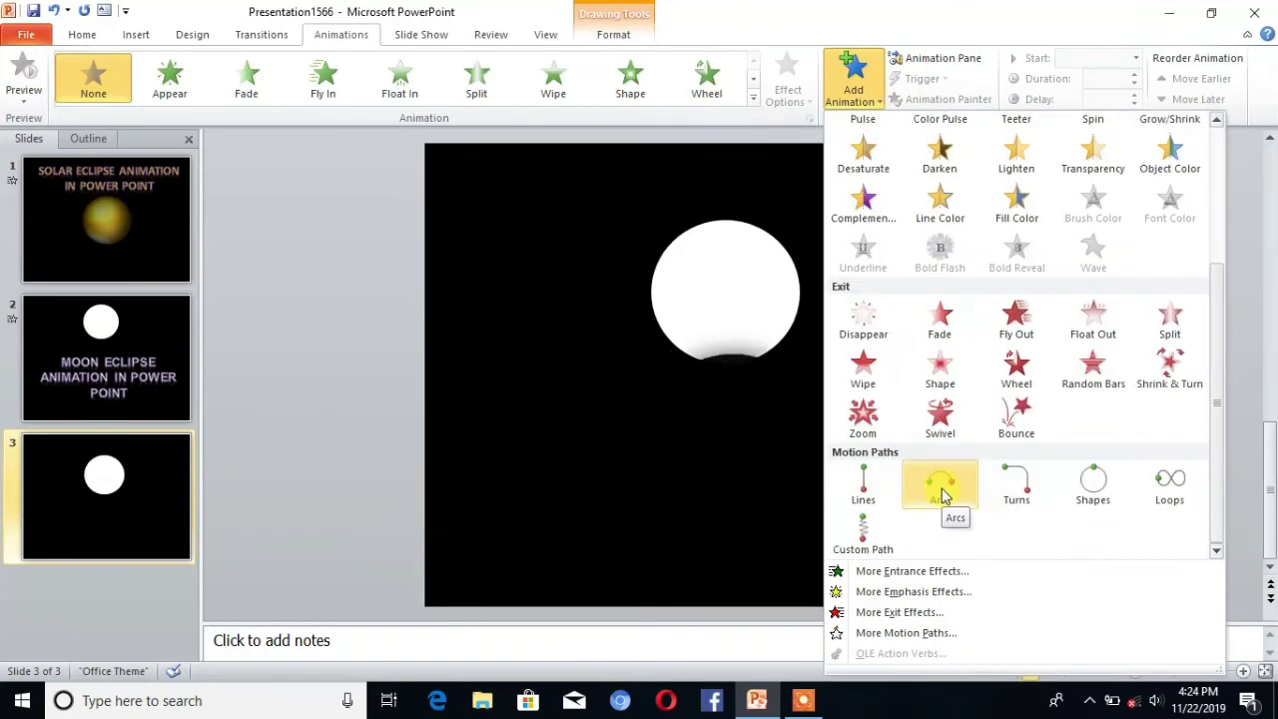
pyautogui.click(941, 489)
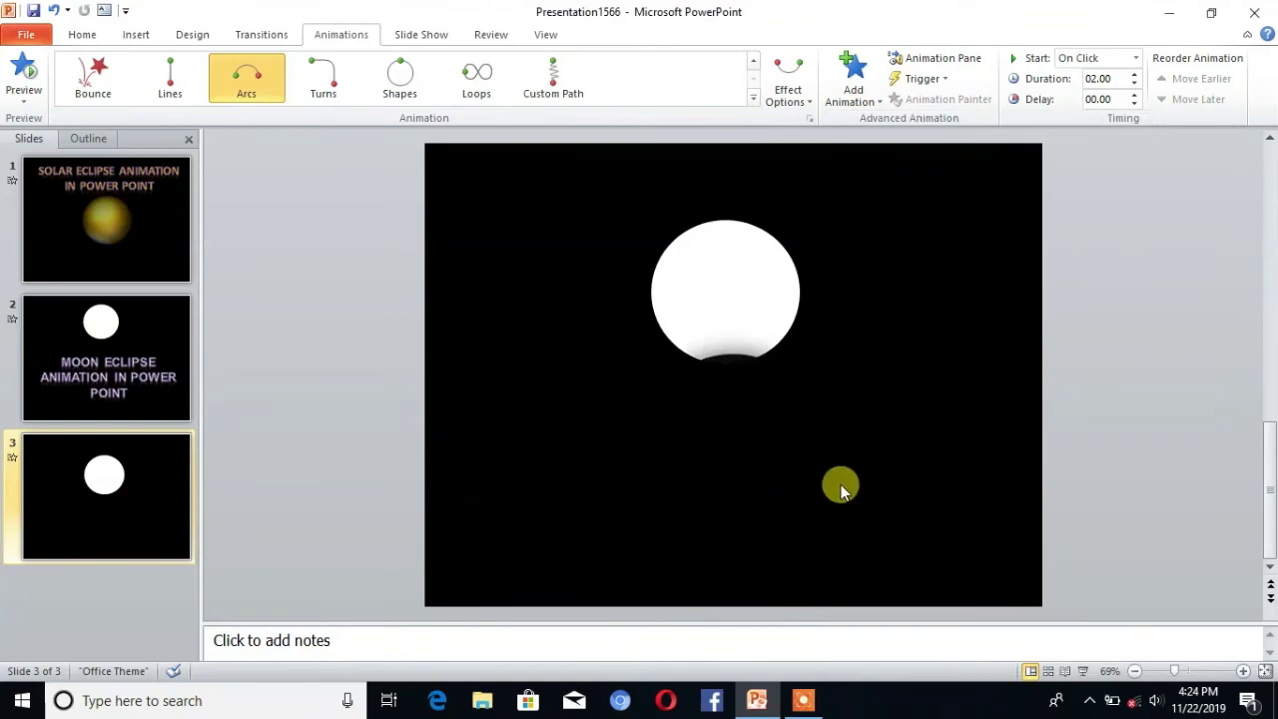
pyautogui.click(733, 414)
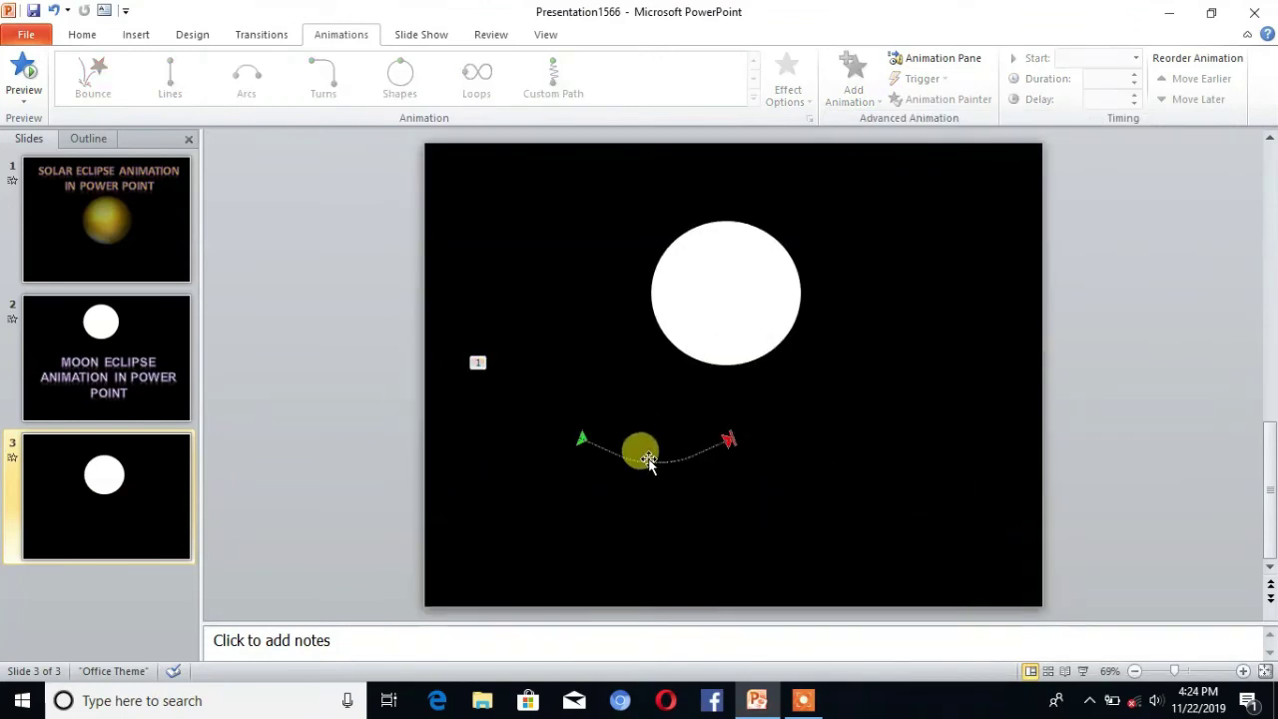
# Flip the arc path to bow upward, widen it, and raise it beneath the white circle.
pyautogui.moveTo(649, 461)
pyautogui.mouseDown()
pyautogui.moveTo(607, 419)
pyautogui.moveTo(593, 427)
pyautogui.moveTo(743, 450)
pyautogui.moveTo(727, 439)
pyautogui.moveTo(888, 396)
pyautogui.mouseUp()
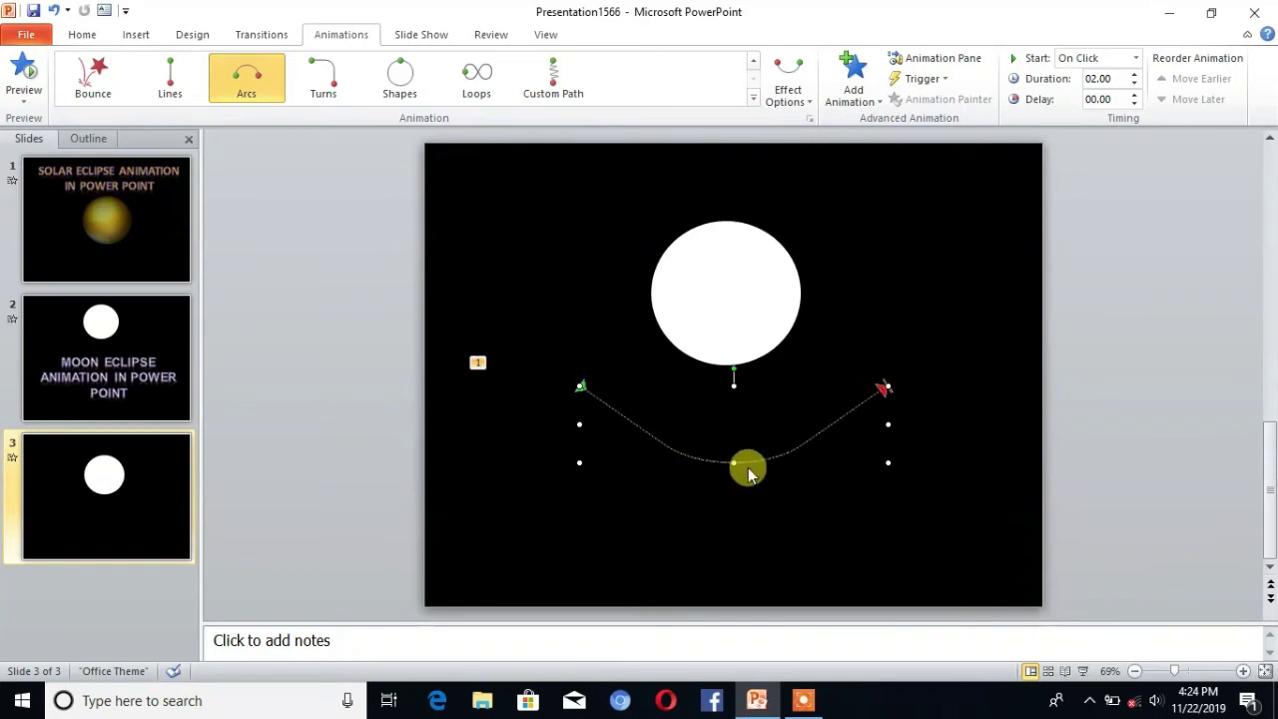
pyautogui.moveTo(735, 460); pyautogui.dragTo(731, 366)
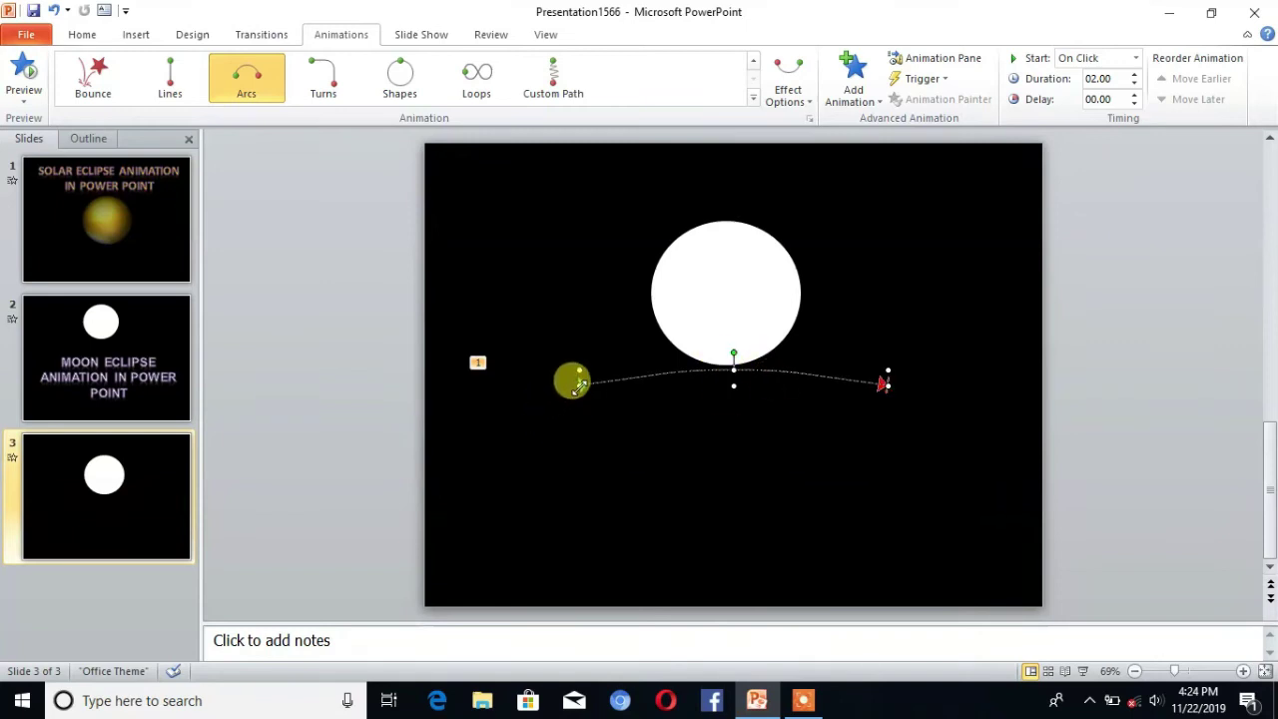
pyautogui.moveTo(579, 388); pyautogui.dragTo(581, 434)
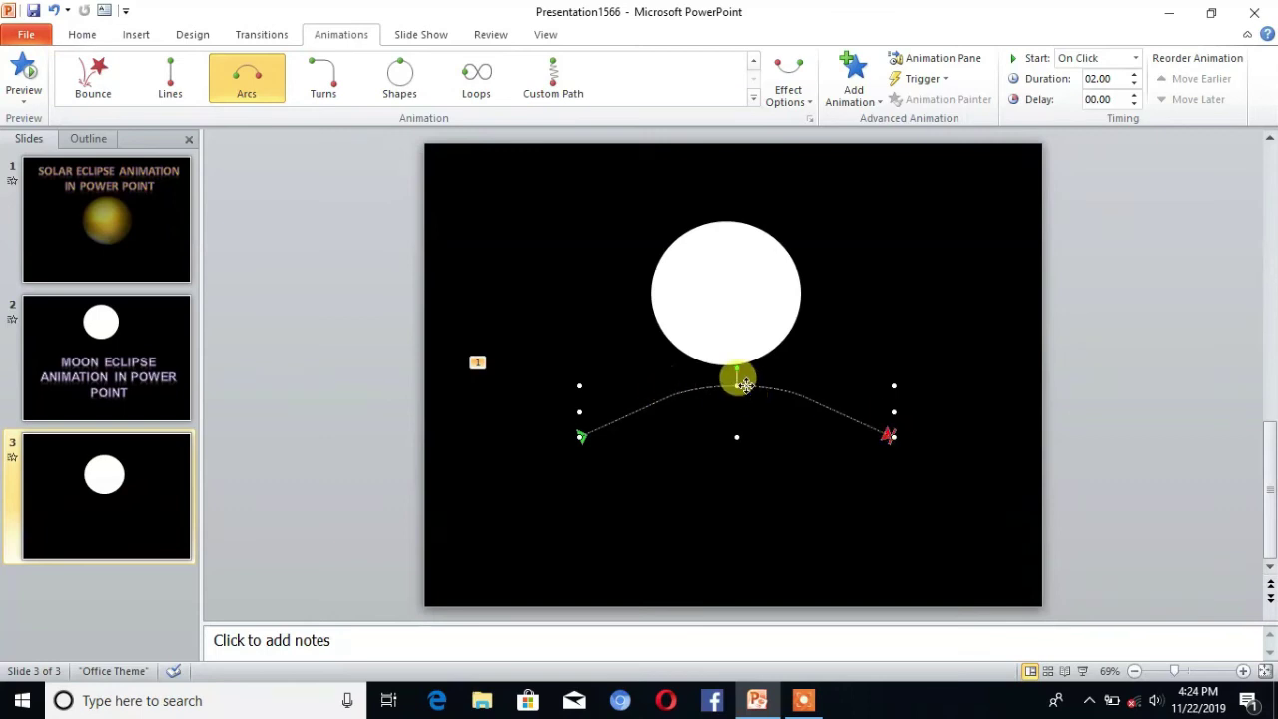
pyautogui.moveTo(746, 387); pyautogui.dragTo(739, 372)
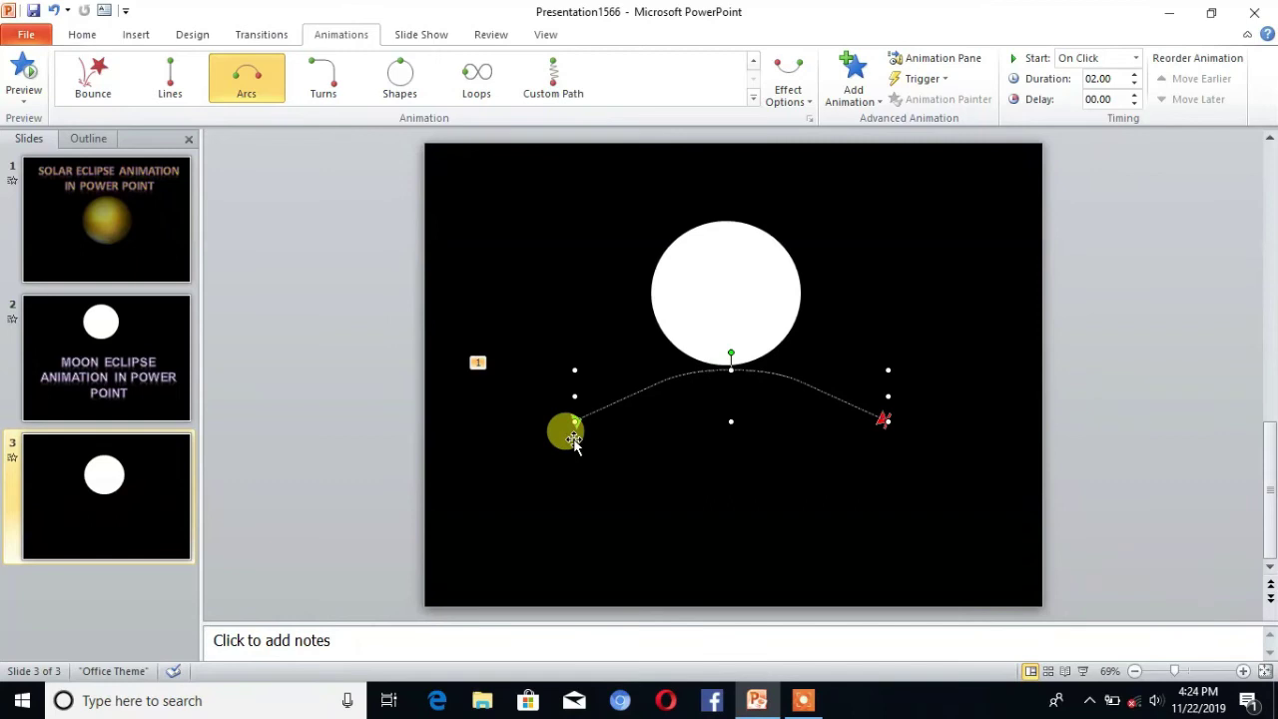
# Heighten the arc's peak and nudge the path slightly down-right, previewing the eclipse.
pyautogui.click(24, 80)
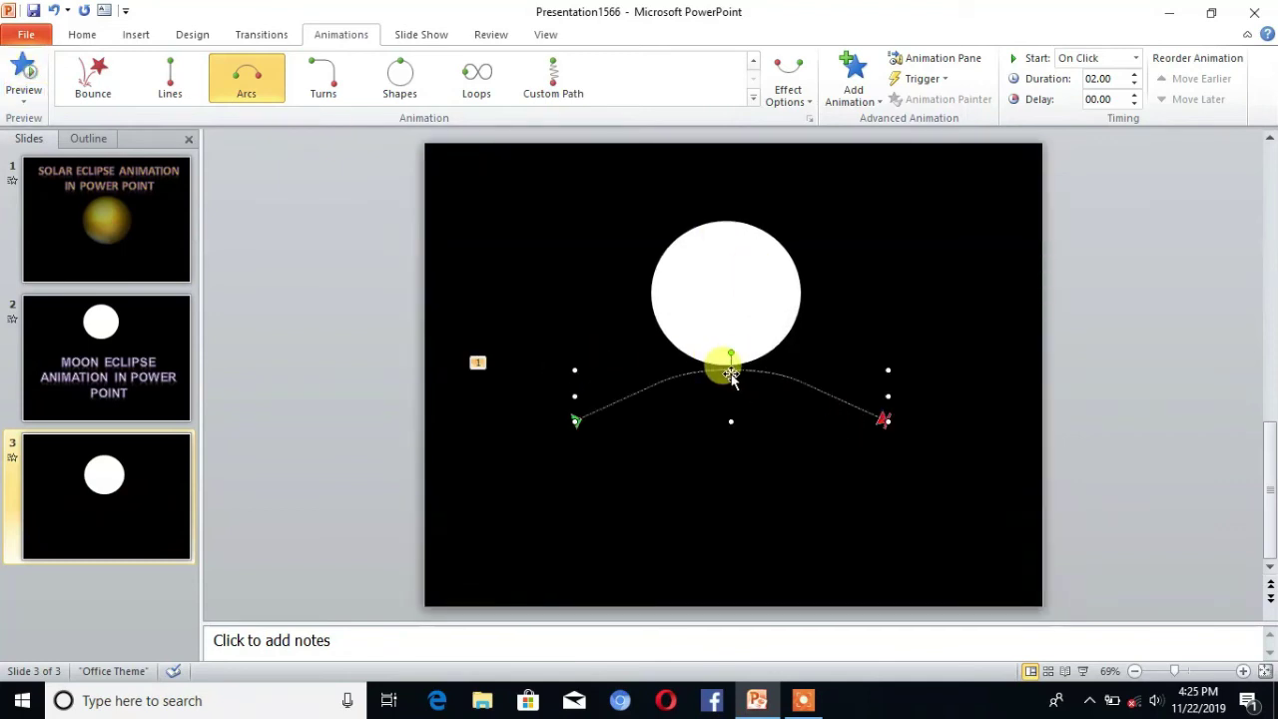
pyautogui.moveTo(731, 367); pyautogui.dragTo(731, 366)
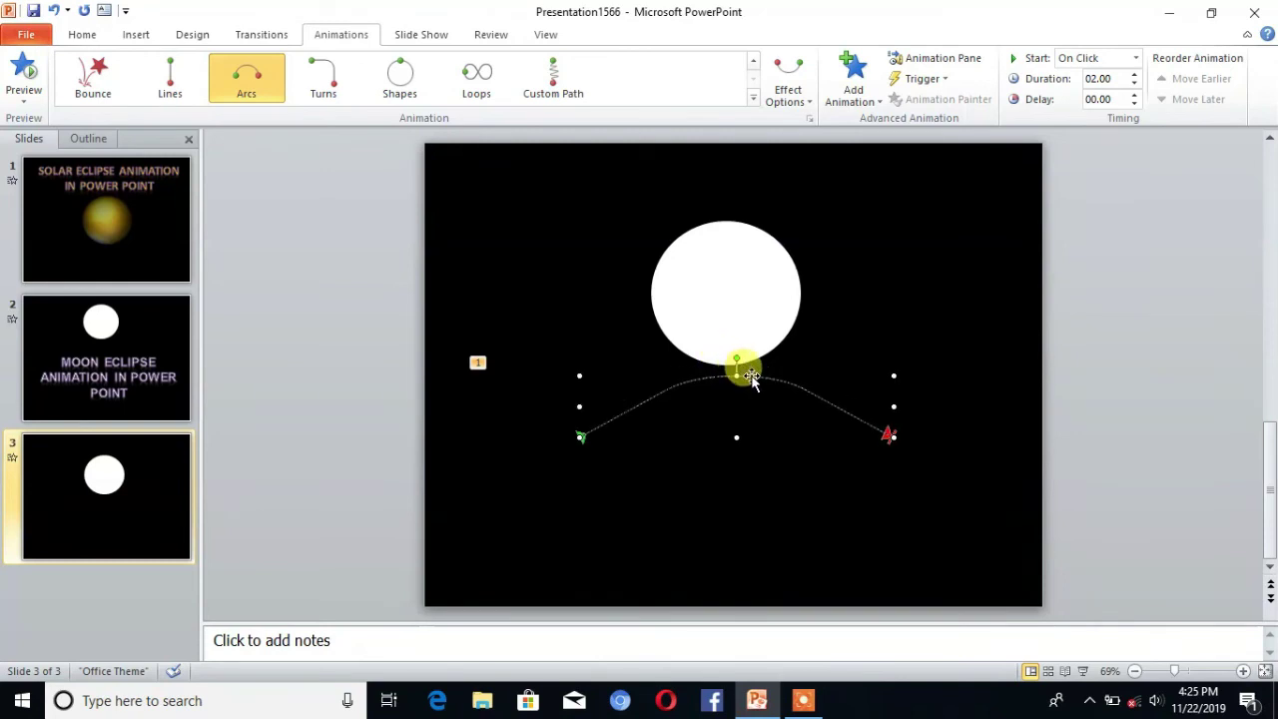
pyautogui.moveTo(750, 374); pyautogui.dragTo(738, 364)
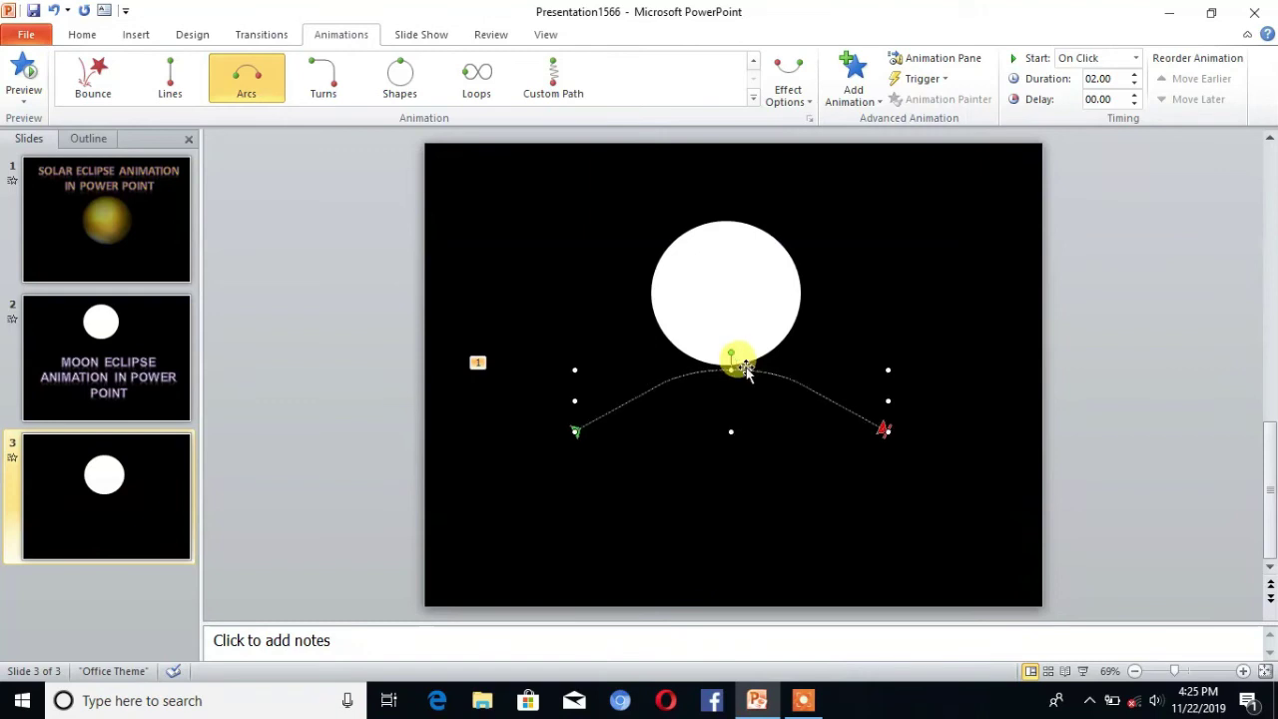
pyautogui.click(30, 74)
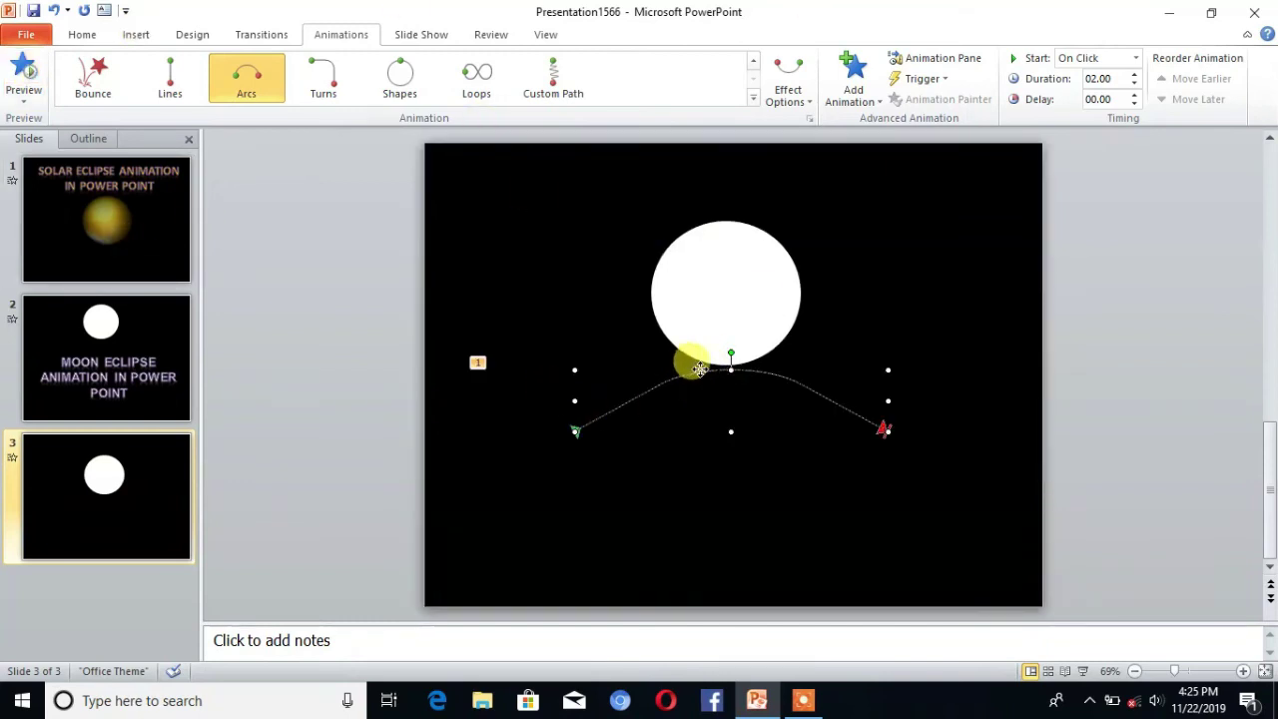
pyautogui.moveTo(700, 369); pyautogui.dragTo(705, 375)
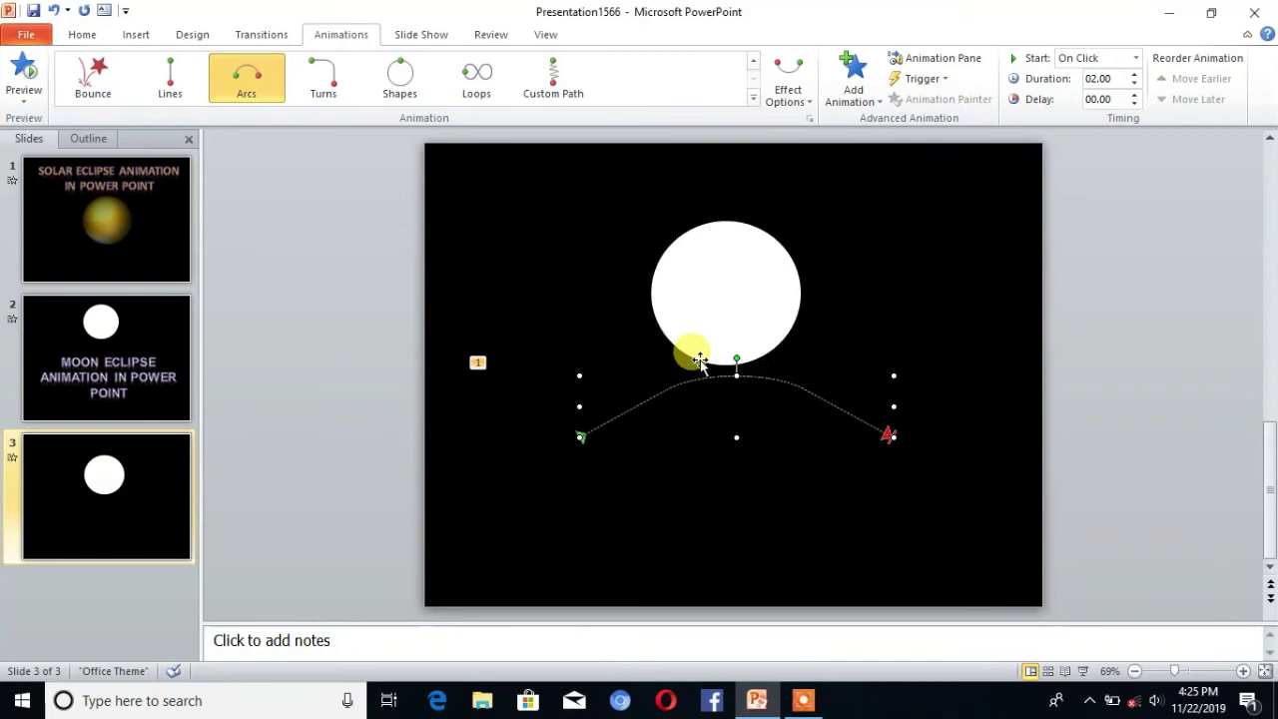
pyautogui.click(712, 371)
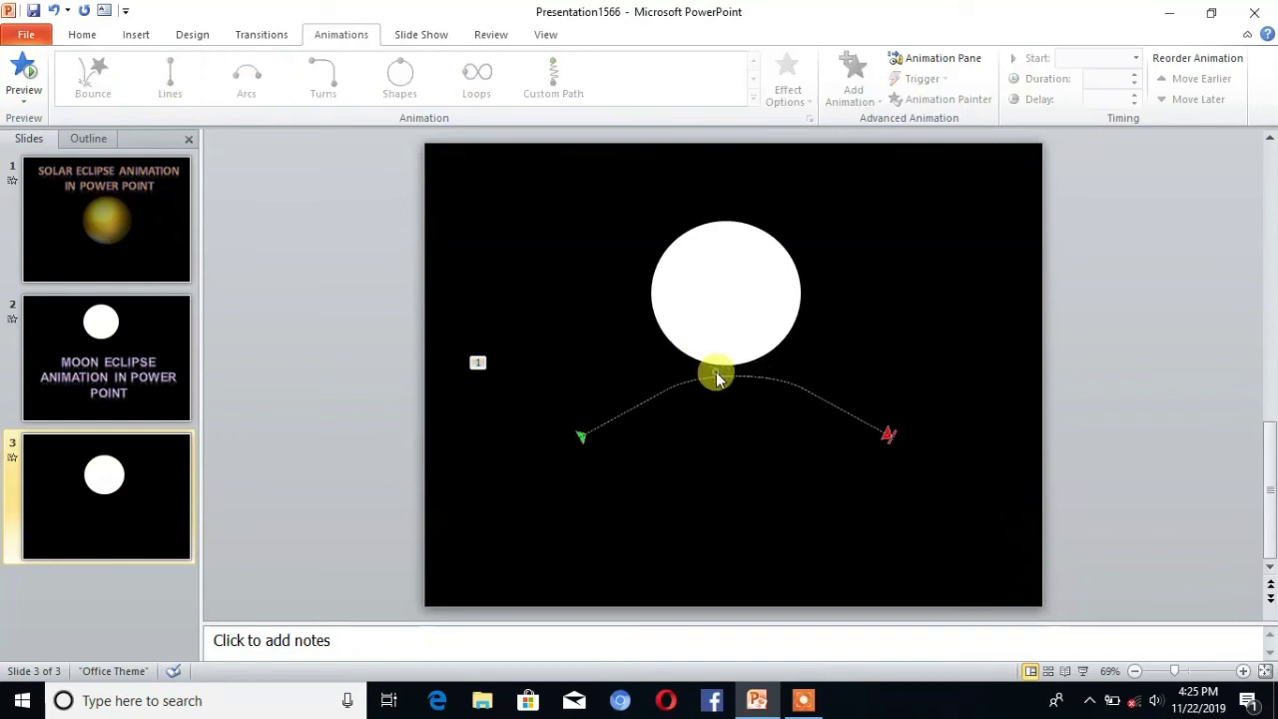
# Move the arc path up and left so its peak overlaps the white circle's lower edge.
pyautogui.doubleClick(719, 377)
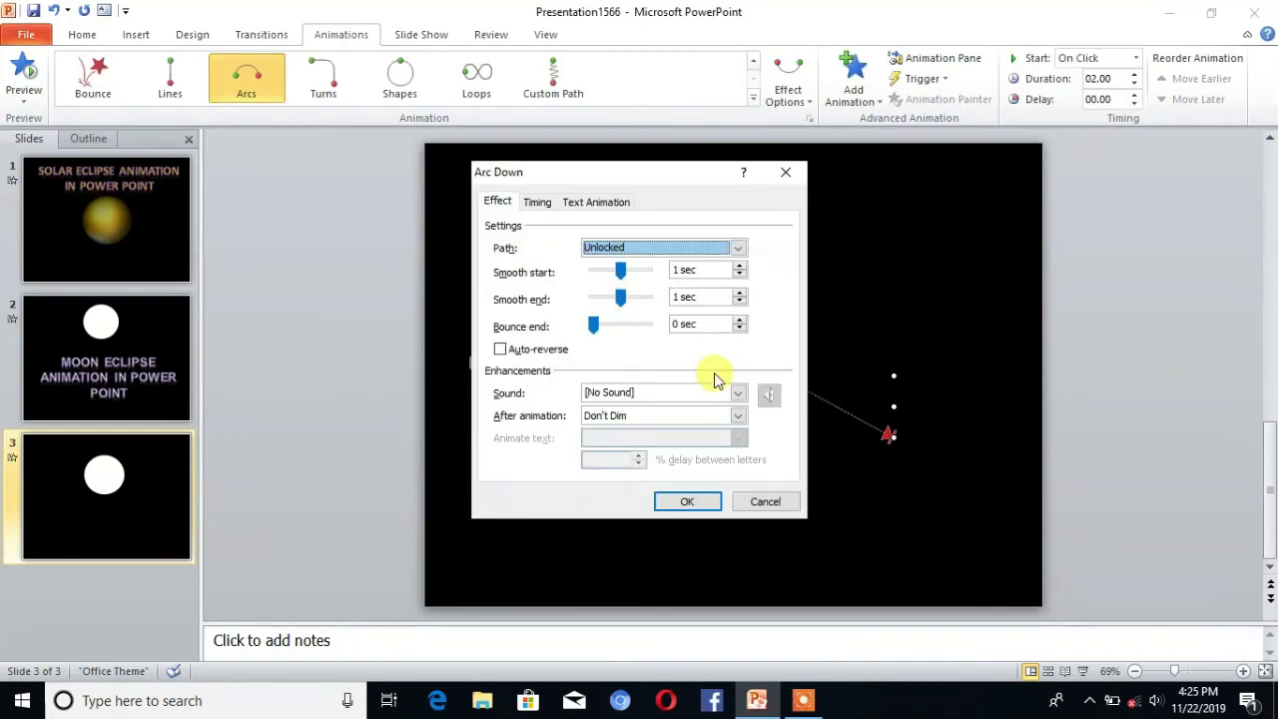
pyautogui.click(785, 170)
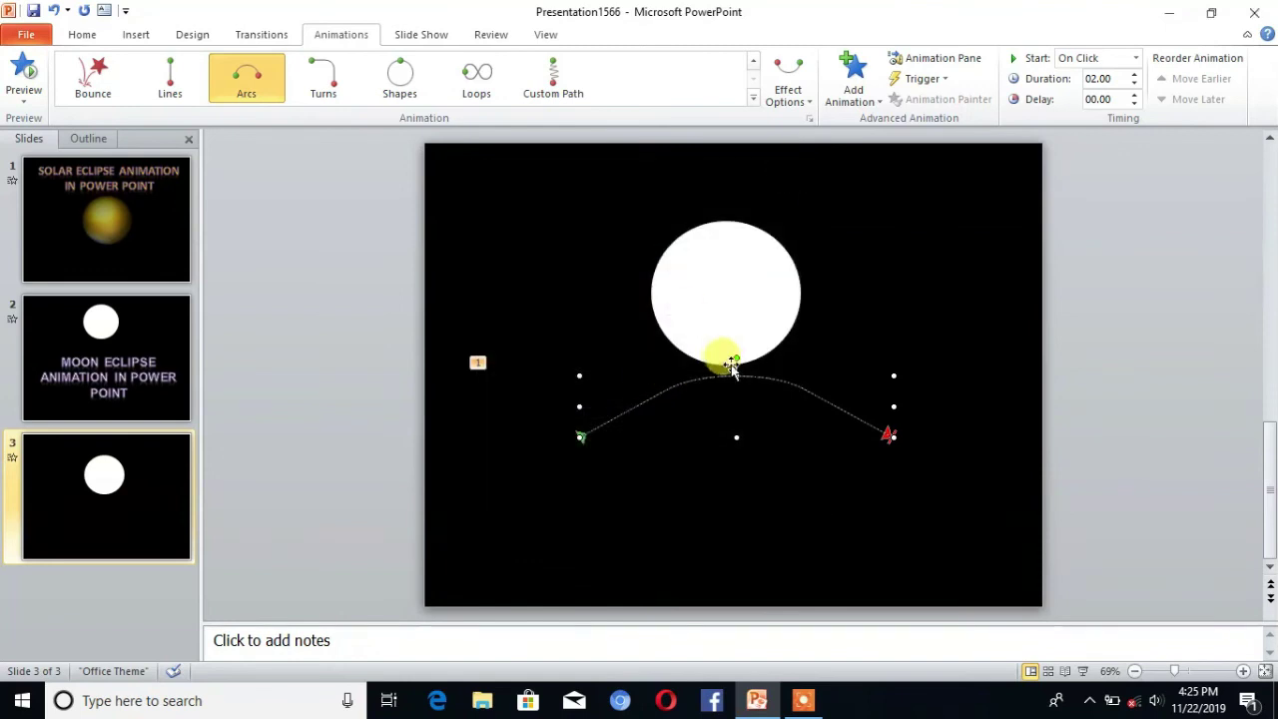
pyautogui.moveTo(721, 375)
pyautogui.mouseDown()
pyautogui.moveTo(698, 350)
pyautogui.moveTo(708, 360)
pyautogui.mouseUp()
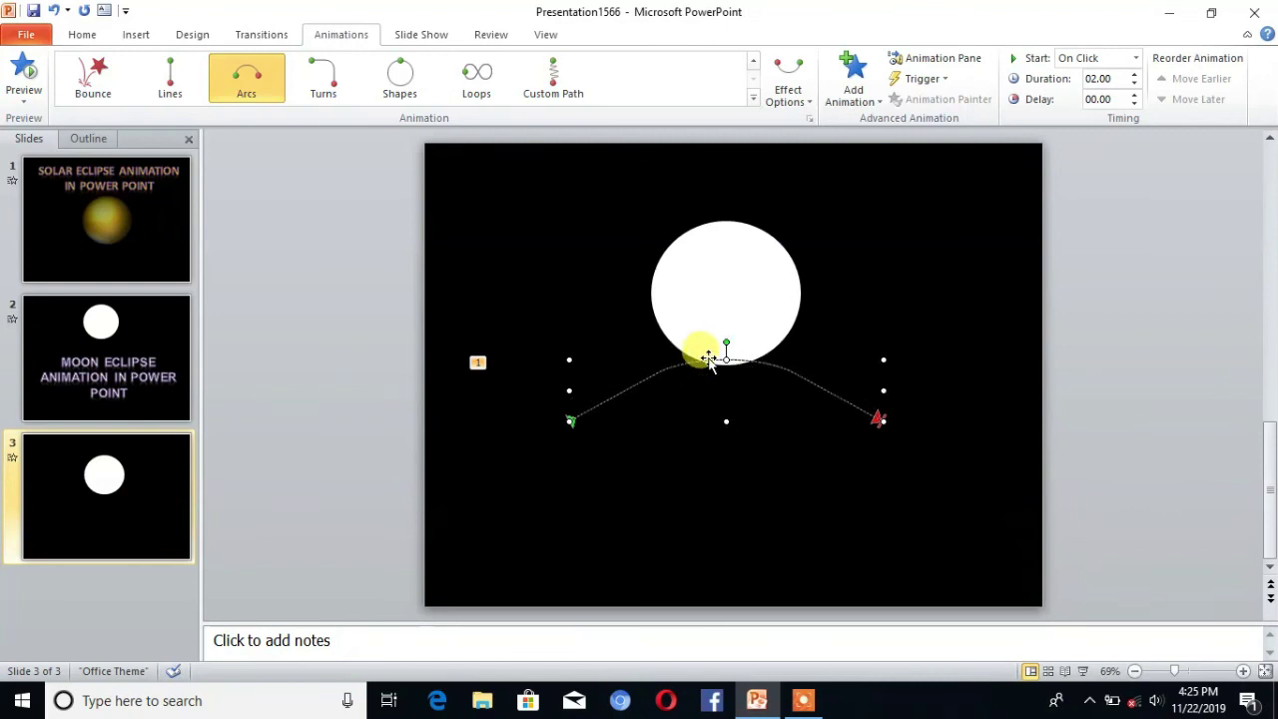
# Preview the animation, then make the black circle's arc start With Previous and last 08.00 seconds.
pyautogui.click(25, 70)
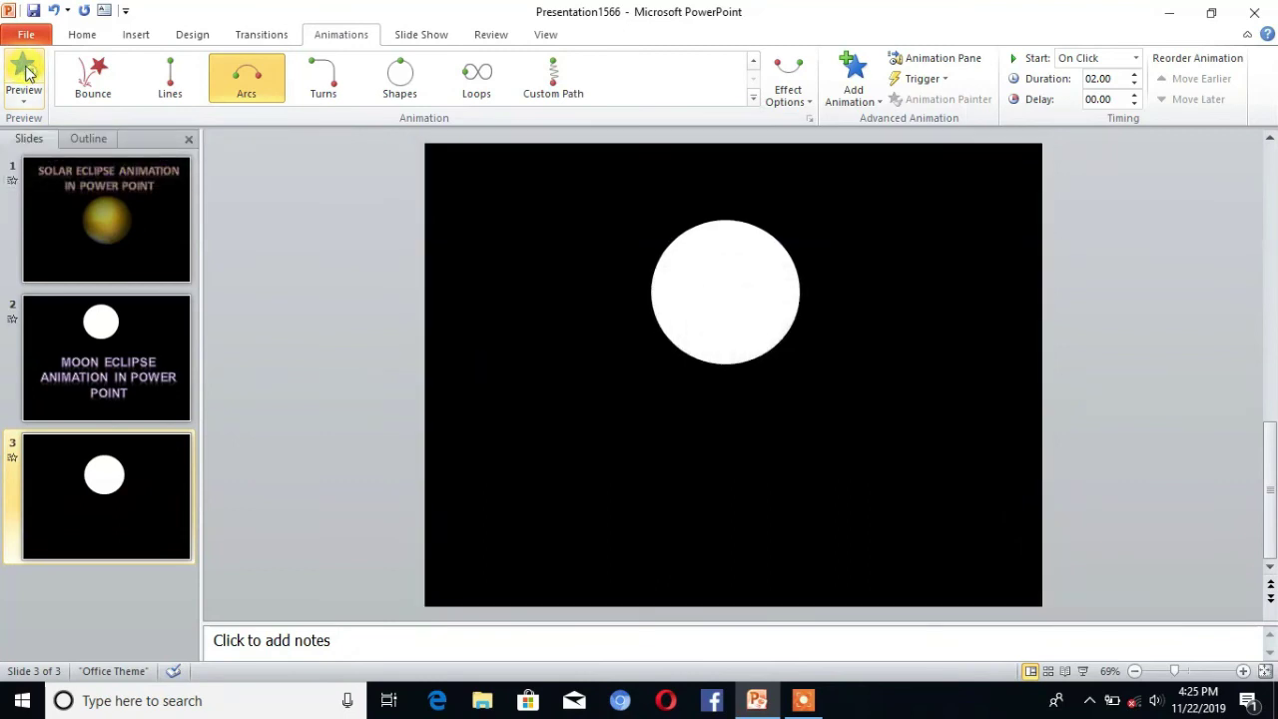
pyautogui.moveTo(656, 177); pyautogui.dragTo(576, 457)
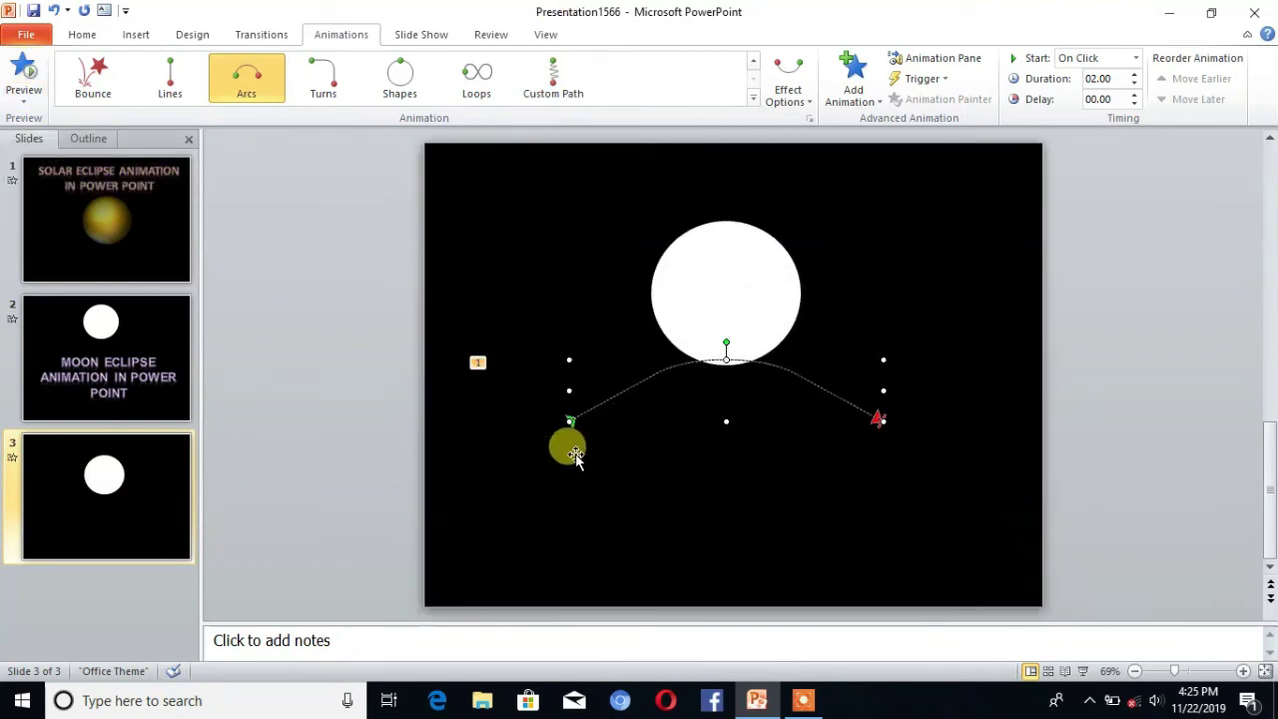
pyautogui.click(1135, 60)
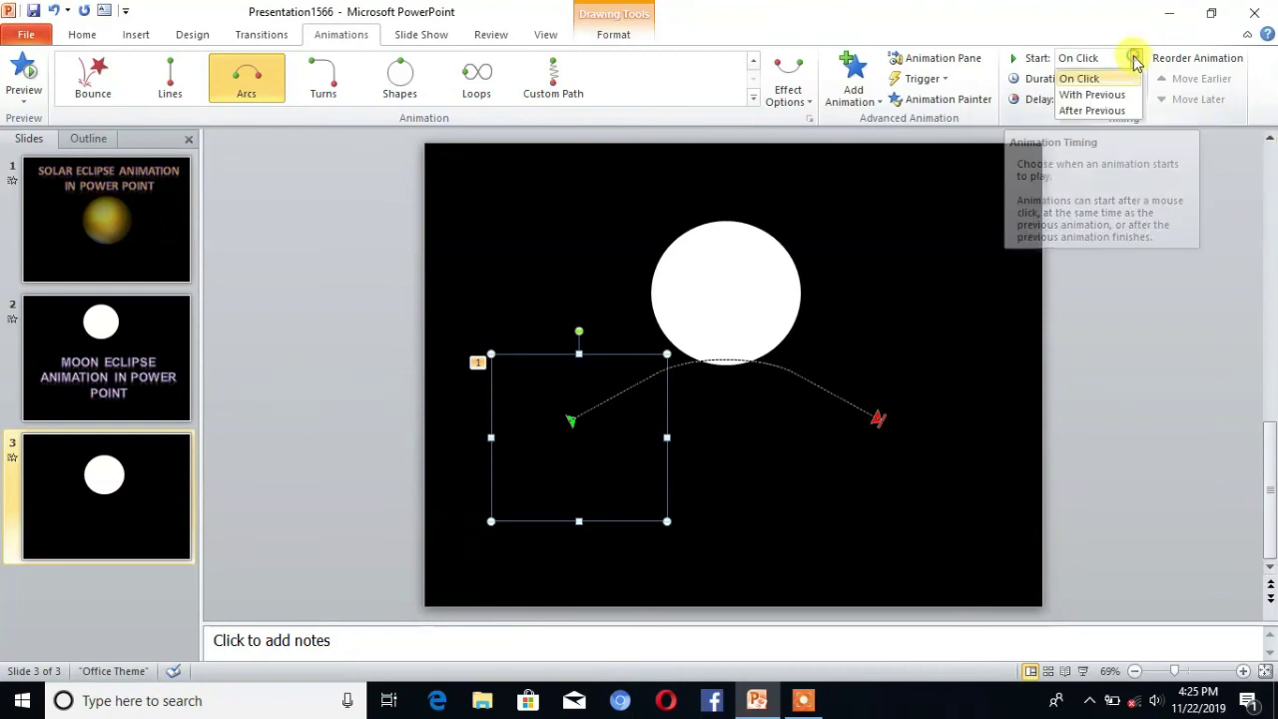
pyautogui.click(1089, 95)
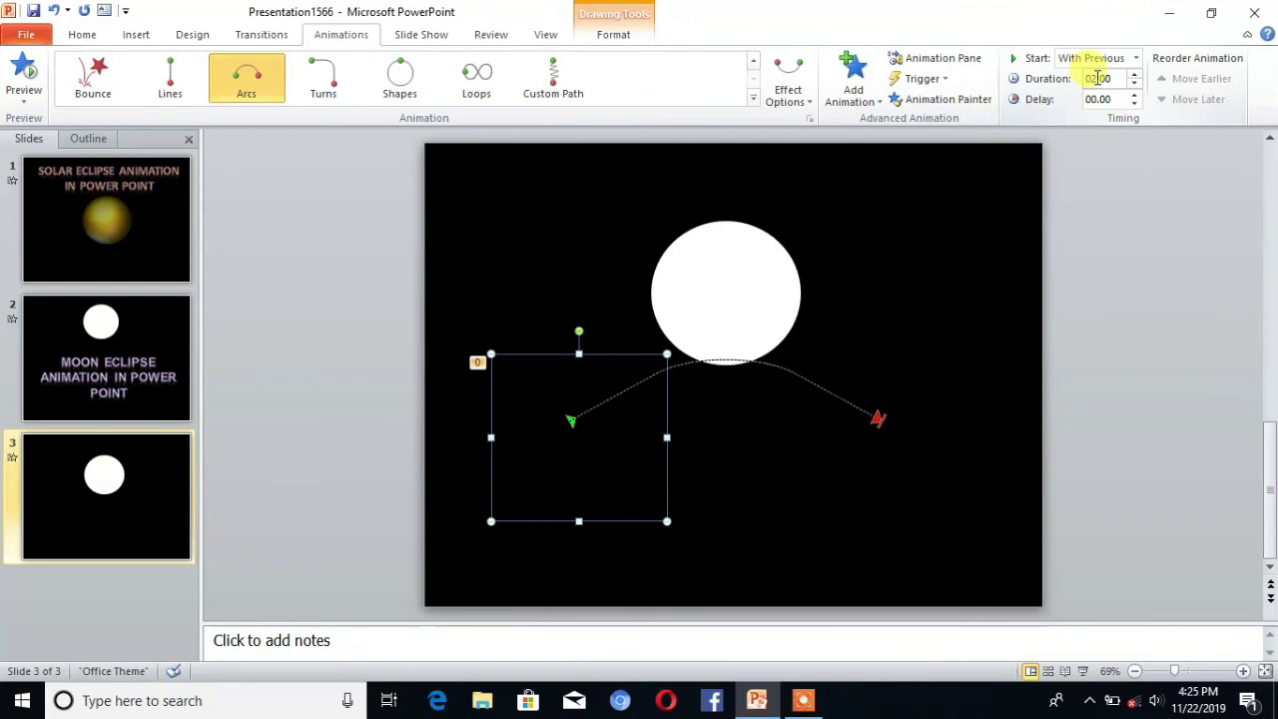
pyautogui.click(1095, 78)
pyautogui.write('08')
pyautogui.click(787, 493)
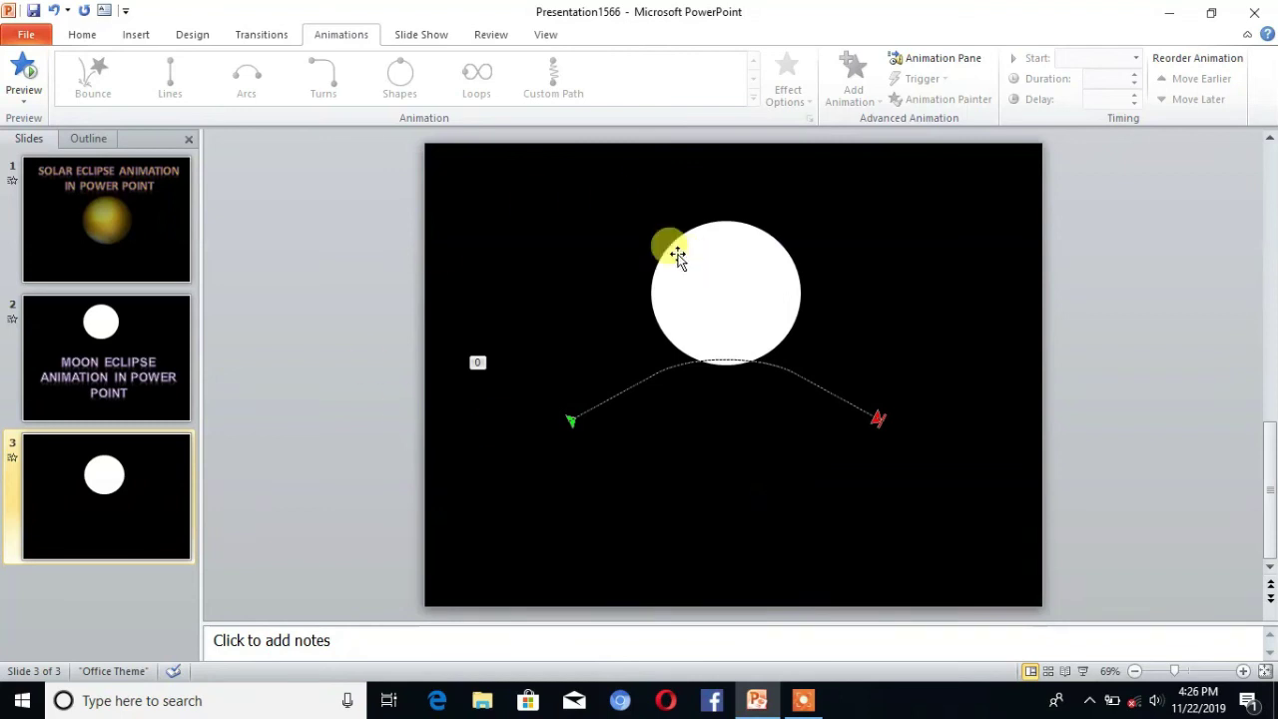
# Switch the ribbon to the Slide Show tab.
pyautogui.click(420, 36)
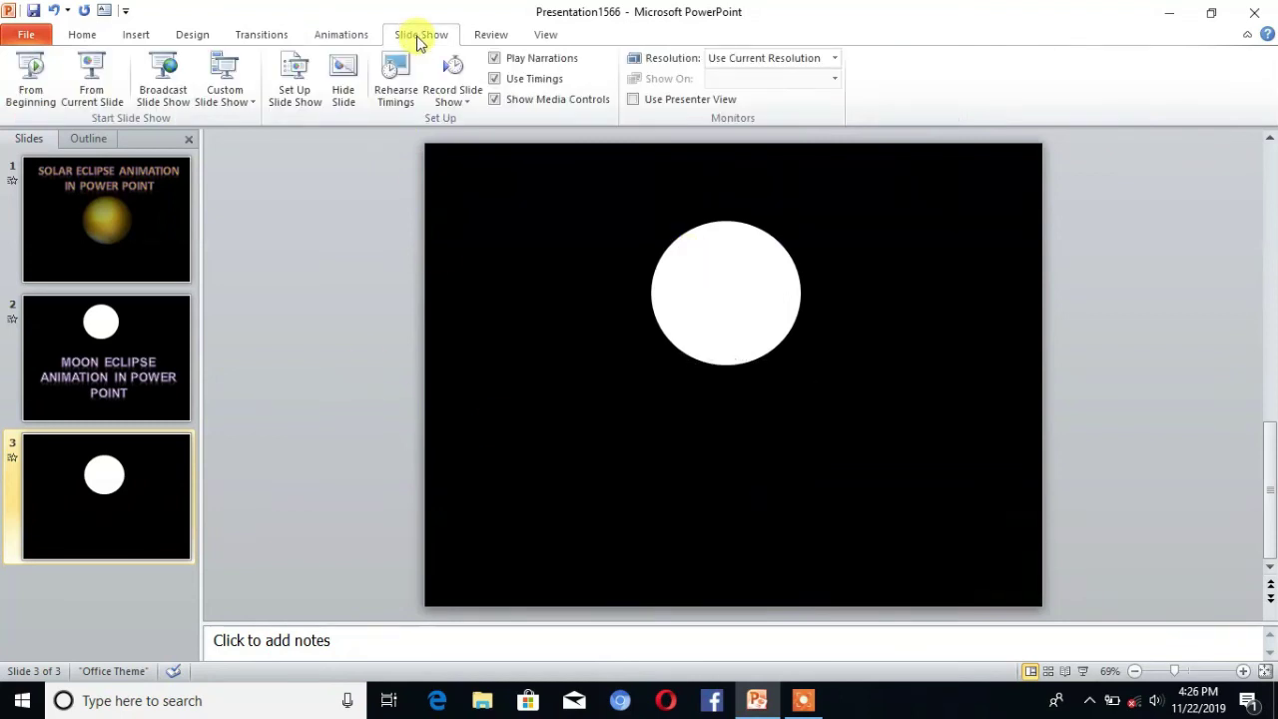